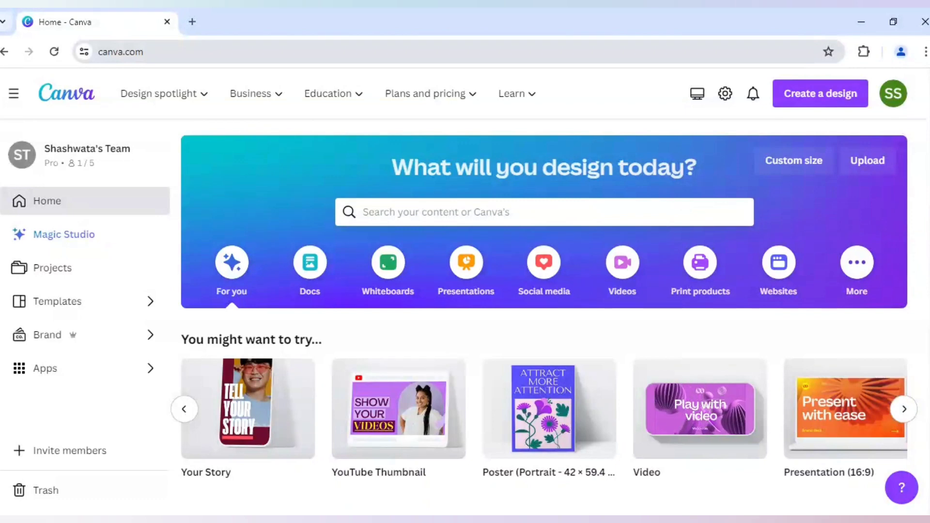
# Step: Create a blank YouTube Thumbnail design
pyautogui.moveTo(424, 395)
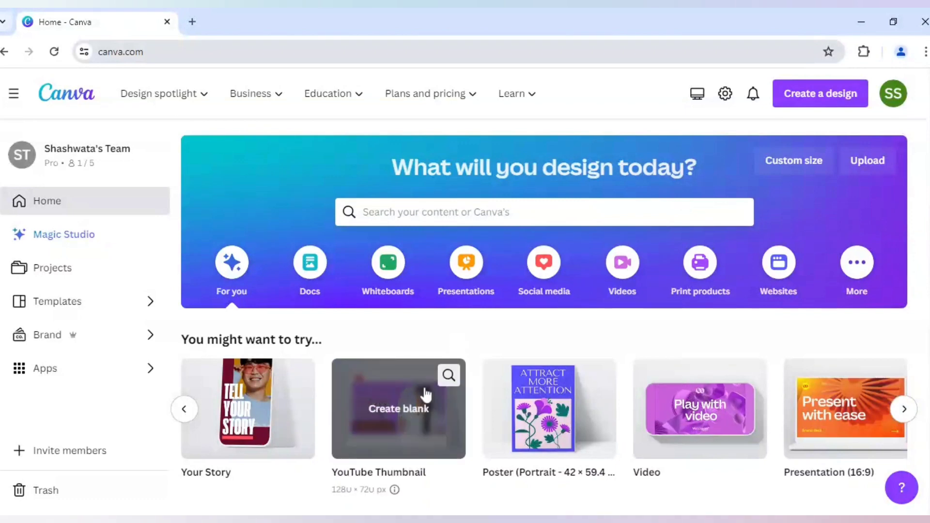
pyautogui.click(410, 416)
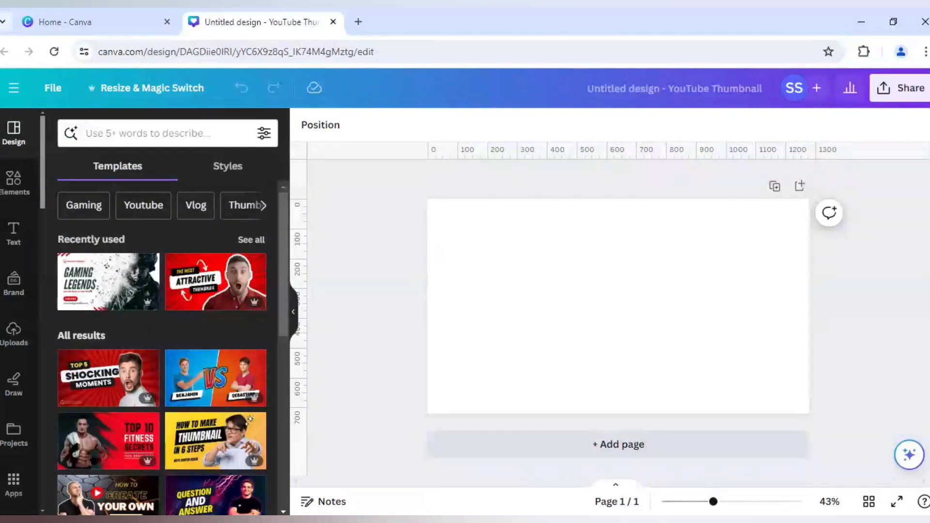
# Step: Search the elements library for "businessman cutout" and show all matching photos
pyautogui.click(14, 190)
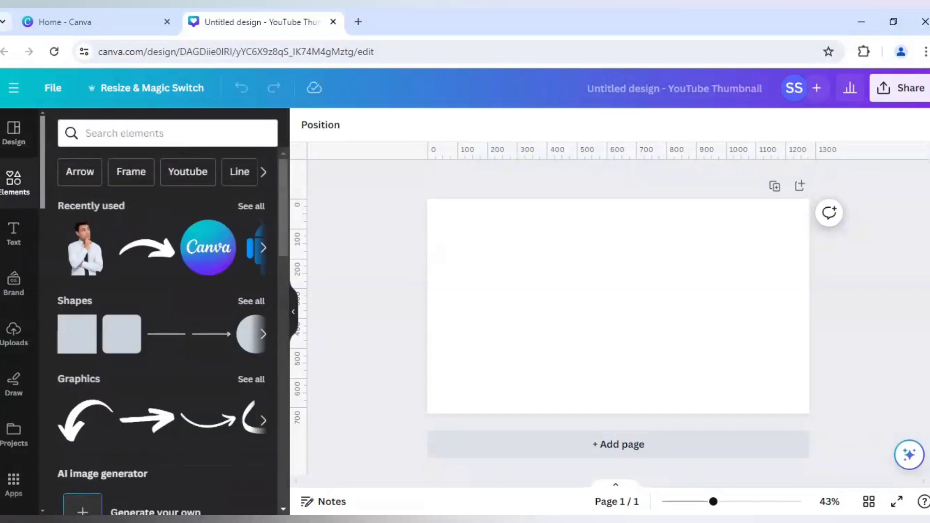
pyautogui.click(164, 138)
pyautogui.write('bu')
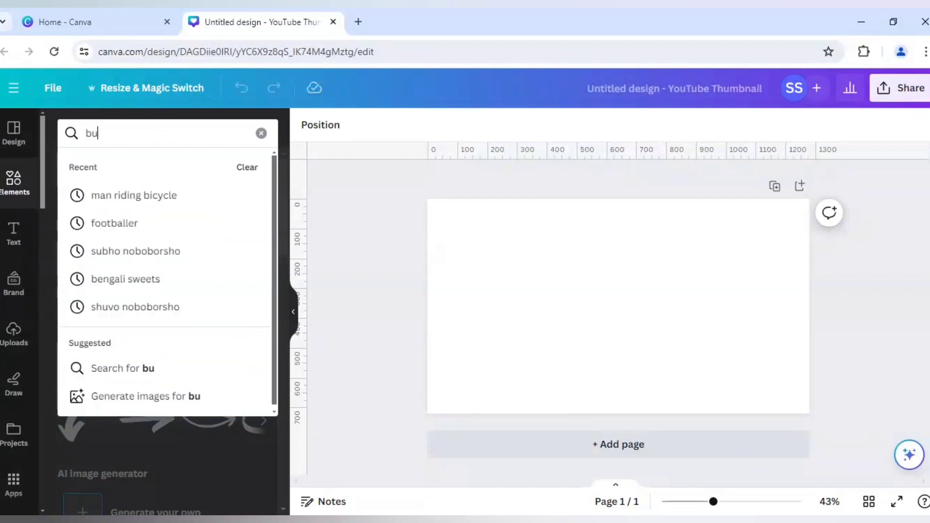
pyautogui.write('sinessman ')
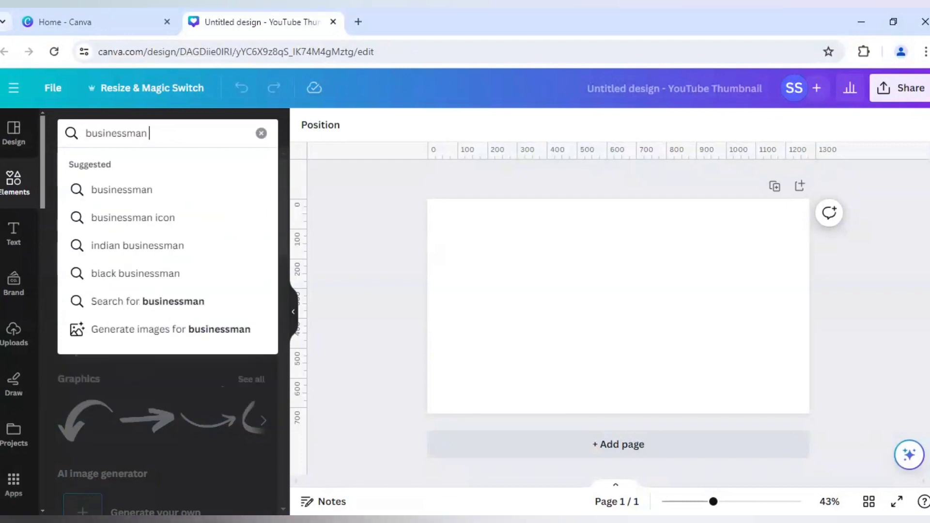
pyautogui.write('cutout')
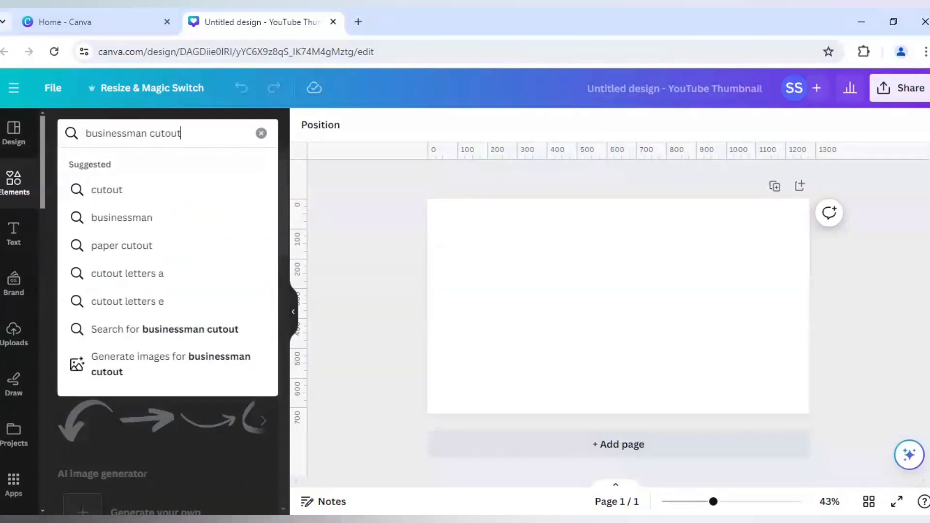
pyautogui.press('Return')
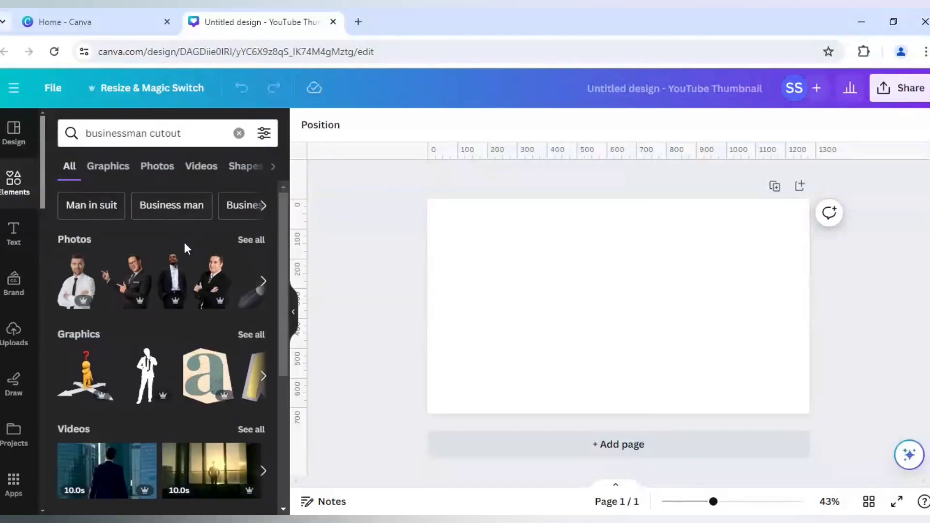
pyautogui.click(249, 241)
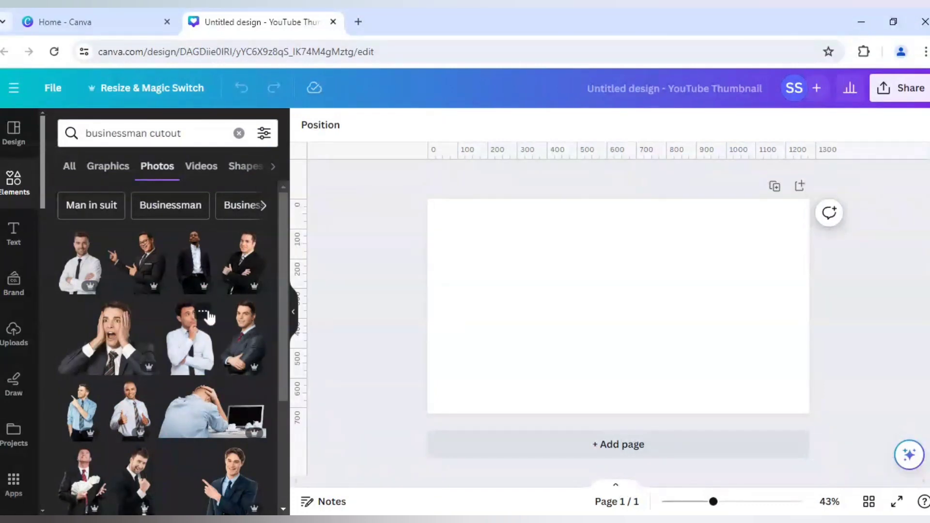
# Step: Check the licence of the Pensive Businessman Cutout photo, add it to the page and place it at the page's lower-right edge
pyautogui.click(204, 312)
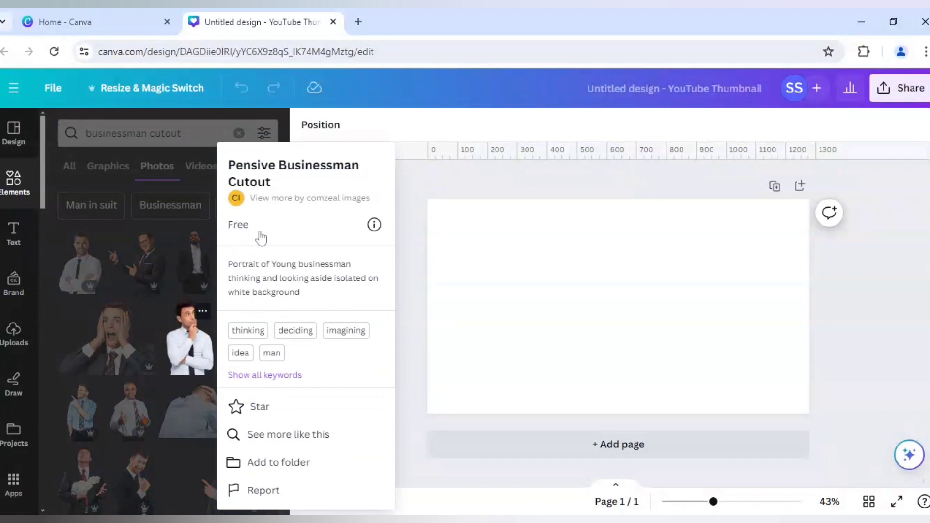
pyautogui.click(181, 306)
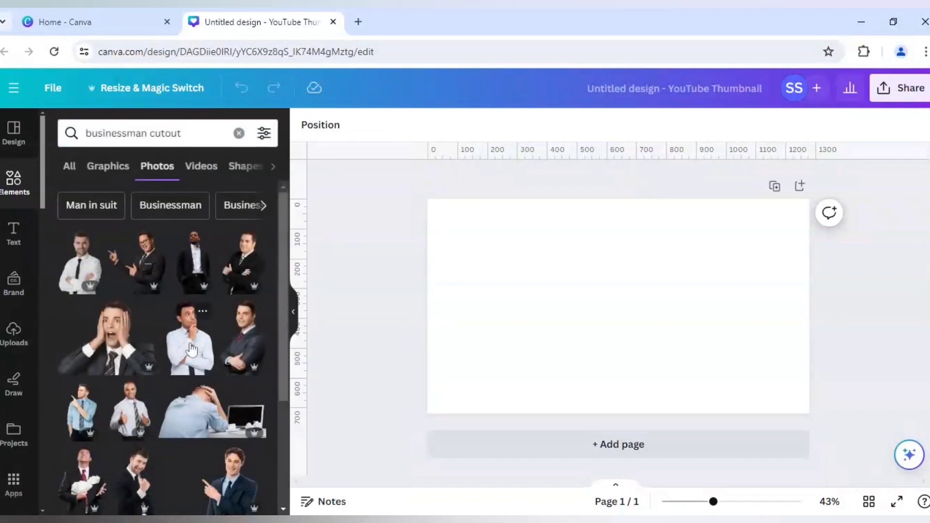
pyautogui.click(184, 348)
pyautogui.moveTo(635, 350); pyautogui.dragTo(764, 371)
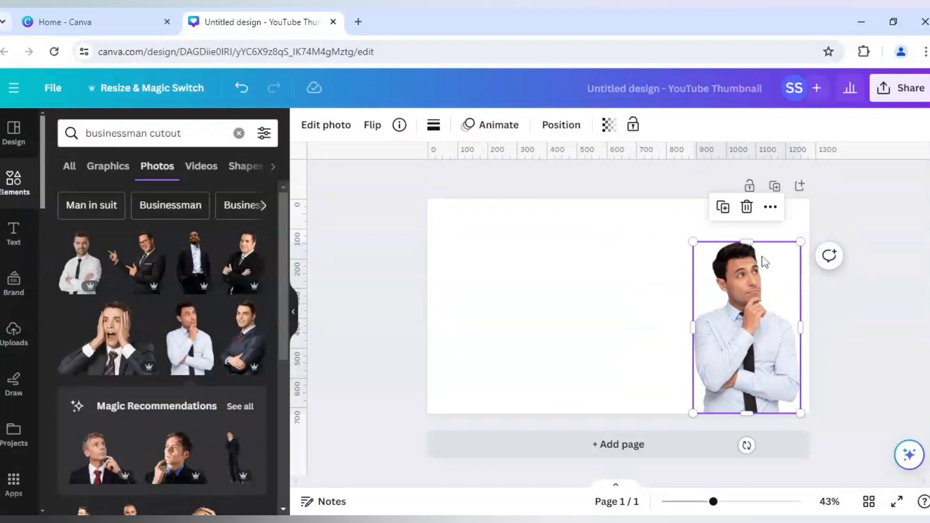
# Step: Duplicate the businessman photo and place the copy directly to the left of the original
pyautogui.click(722, 207)
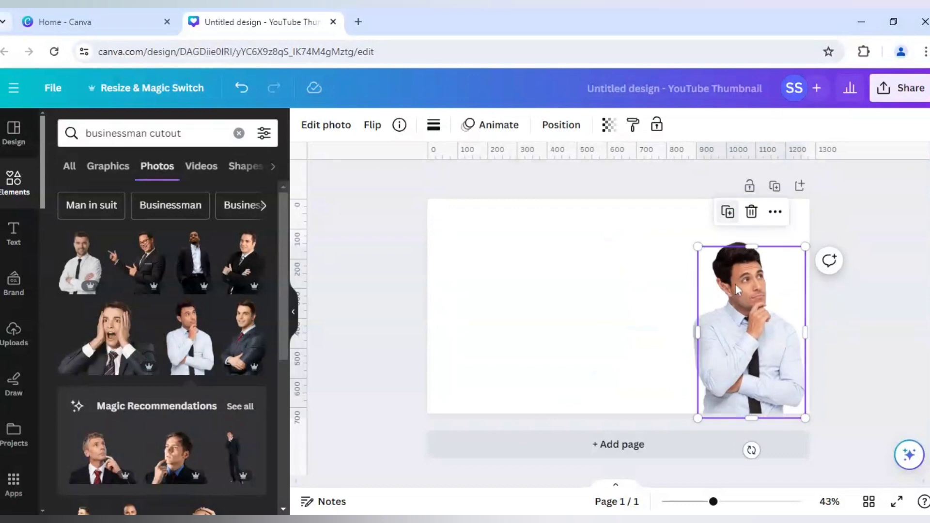
pyautogui.moveTo(691, 292); pyautogui.dragTo(632, 290)
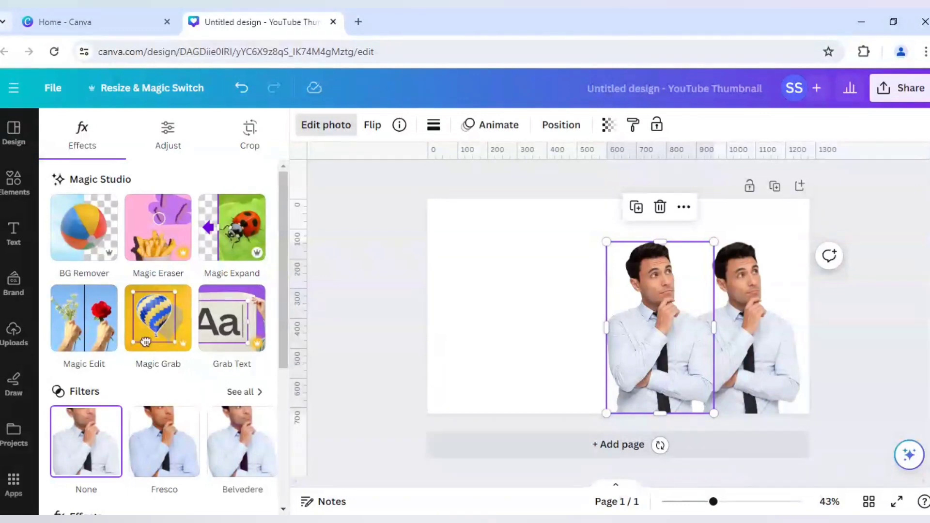
# Step: Apply the Violet Duotone effect to the duplicated businessman photo
pyautogui.scroll(-2, 186, 390)
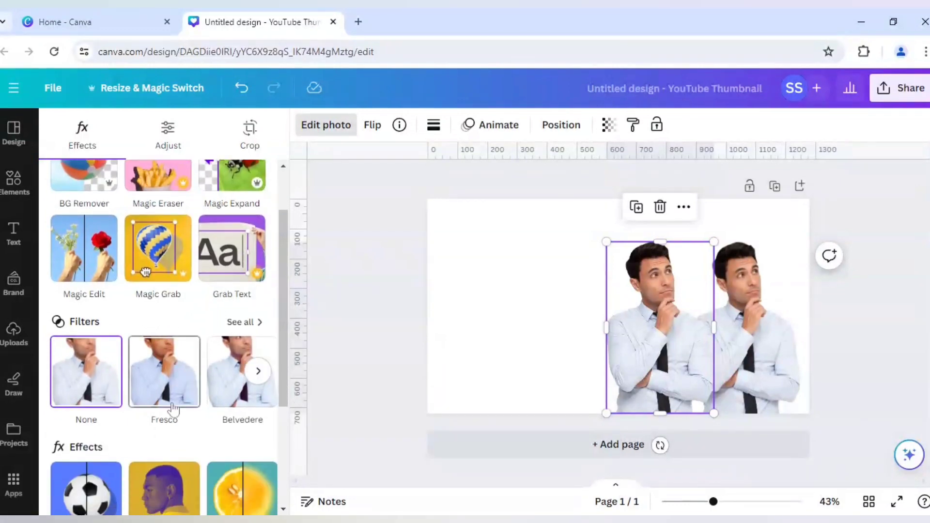
pyautogui.scroll(-2, 194, 417)
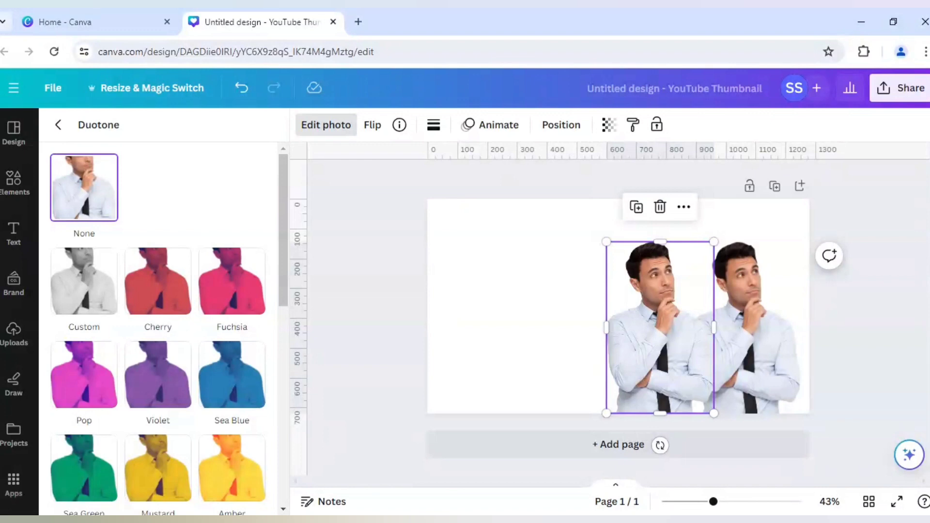
pyautogui.scroll(-6, 197, 333)
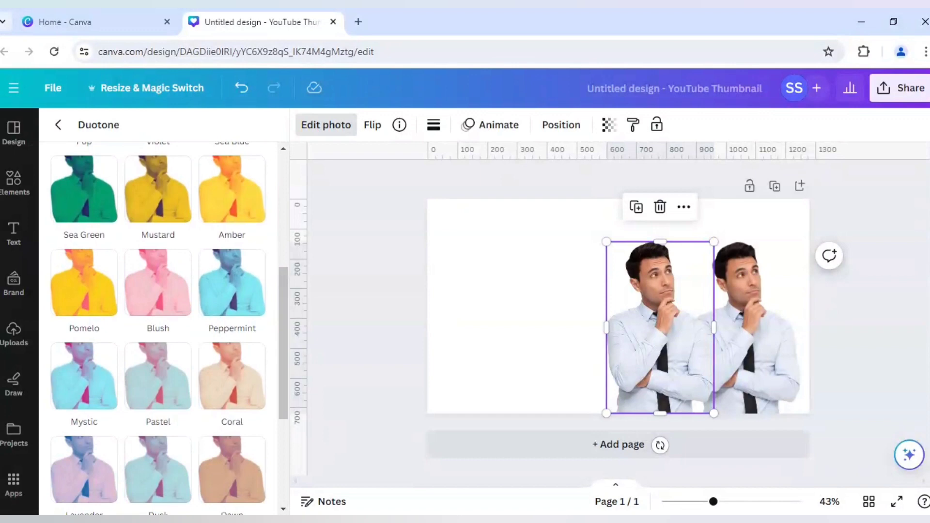
pyautogui.scroll(-4, 197, 333)
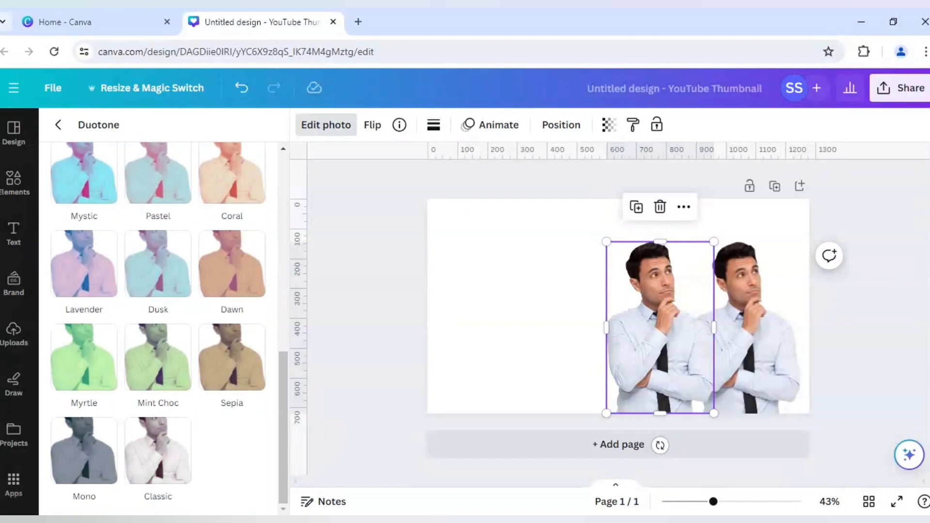
pyautogui.scroll(5, 194, 334)
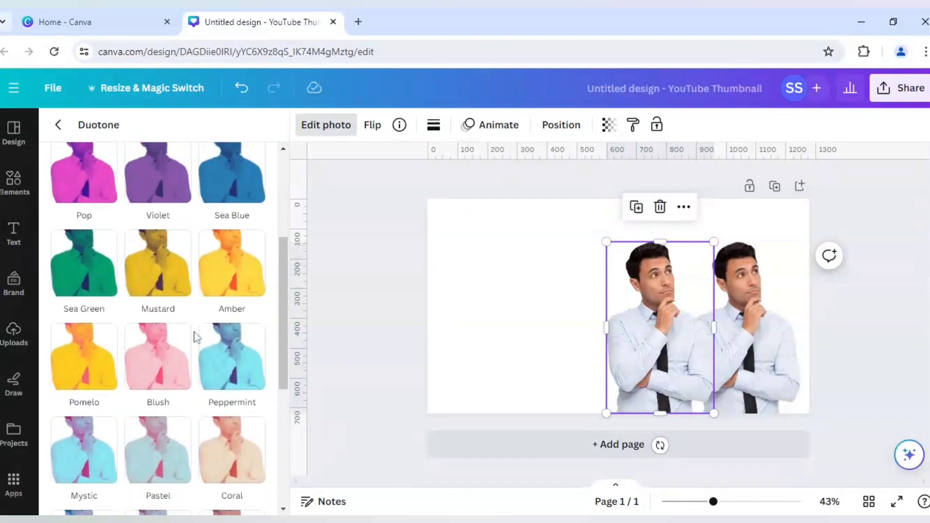
pyautogui.scroll(2, 196, 337)
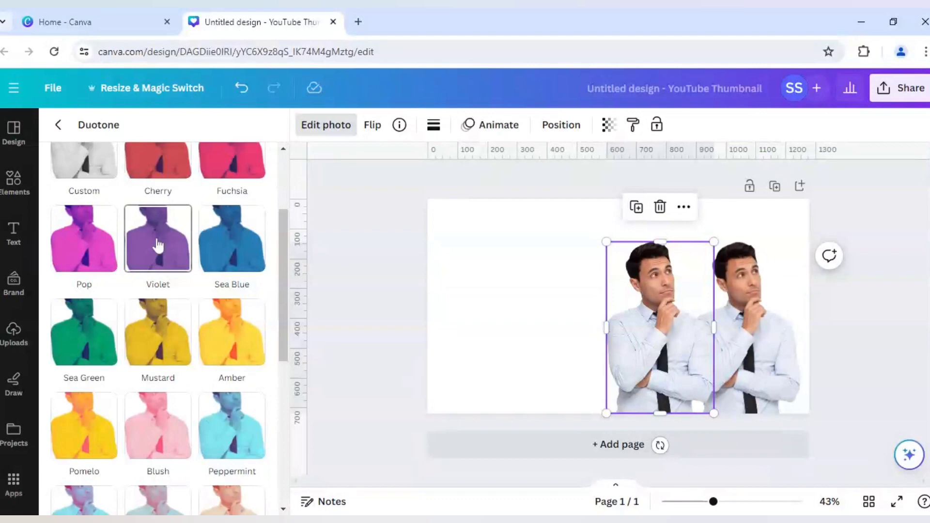
pyautogui.click(157, 245)
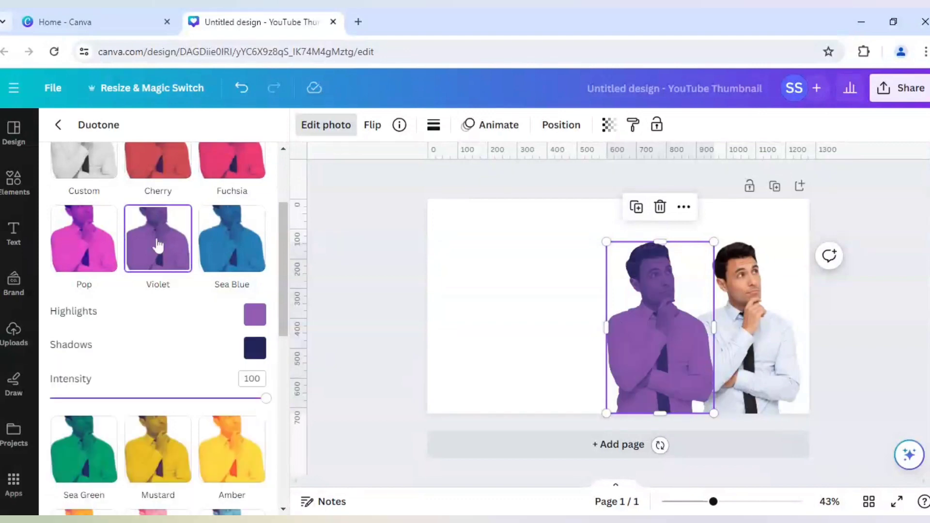
# Step: Copy the Violet duotone's Highlights colour #935EB2 into Shadows to turn the duplicate into a solid silhouette
pyautogui.click(253, 316)
pyautogui.hotkey('ctrl', 'c')
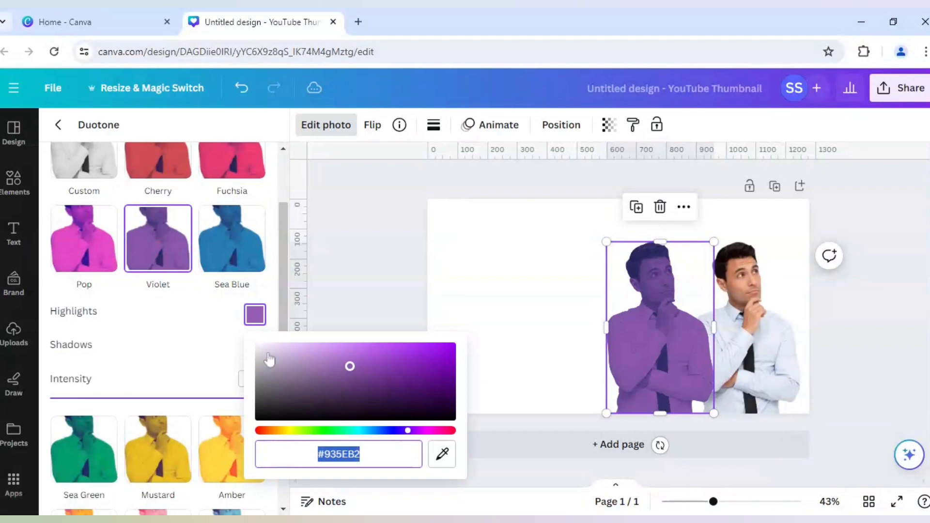
pyautogui.click(224, 346)
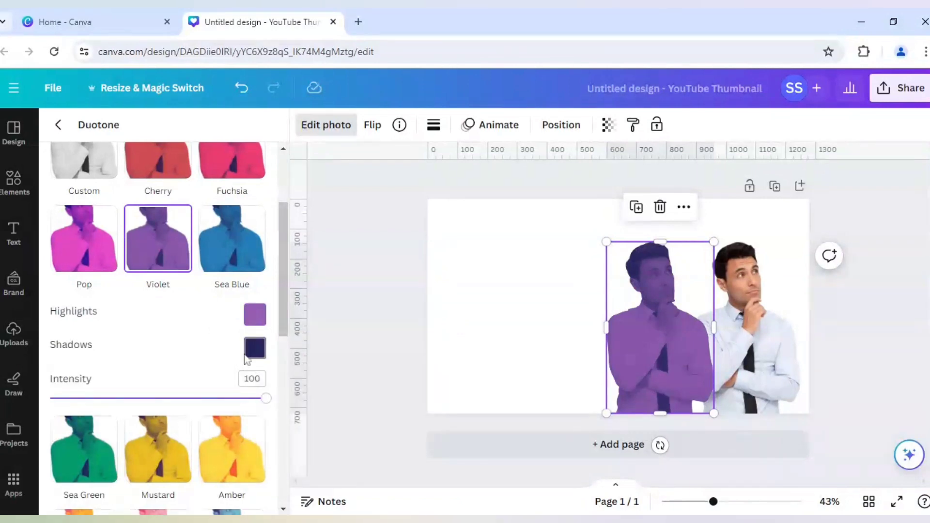
pyautogui.click(255, 348)
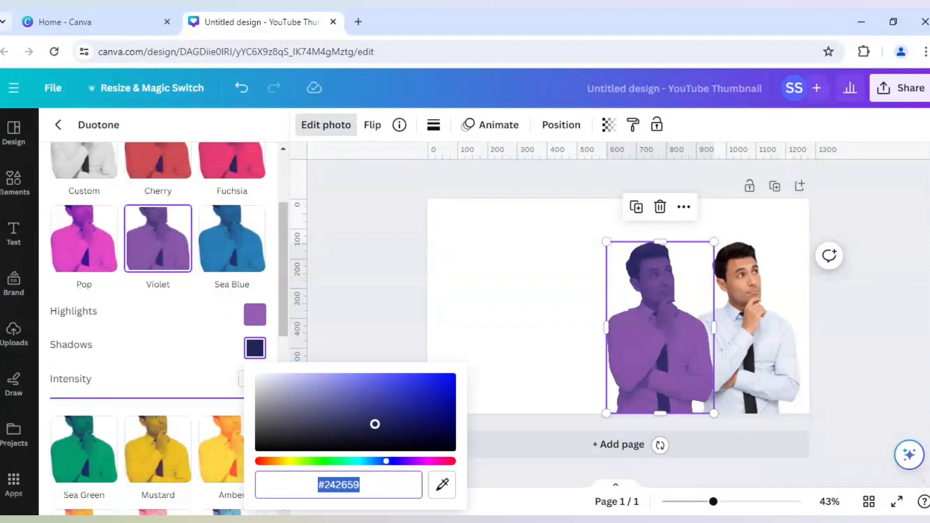
pyautogui.hotkey('ctrl', 'v')
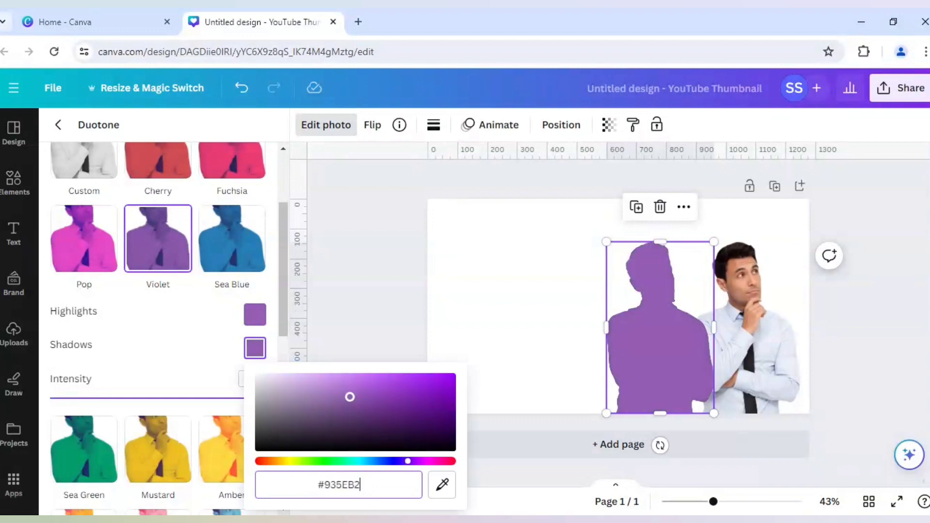
pyautogui.click(346, 328)
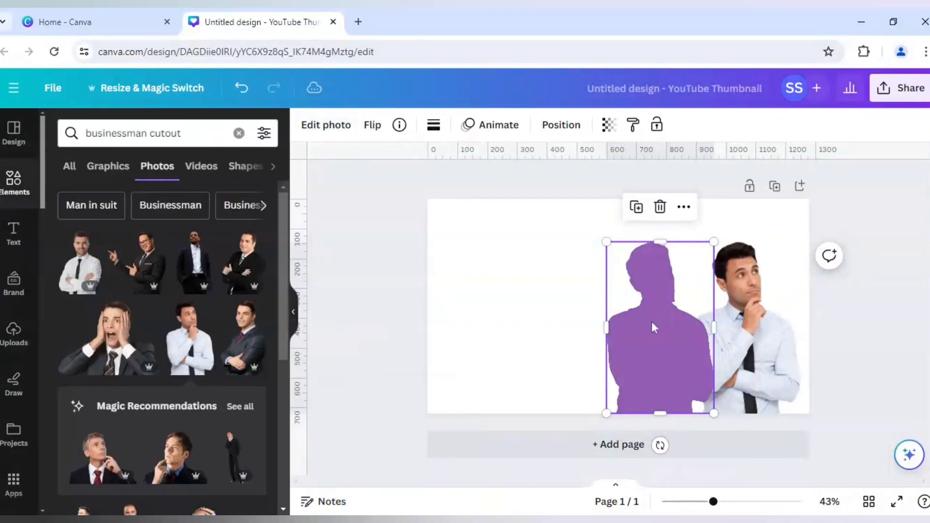
# Step: Move the violet silhouette to overlap the original photo, and place a second duplicate of the photo slightly left of the silhouette
pyautogui.moveTo(652, 322); pyautogui.dragTo(679, 324)
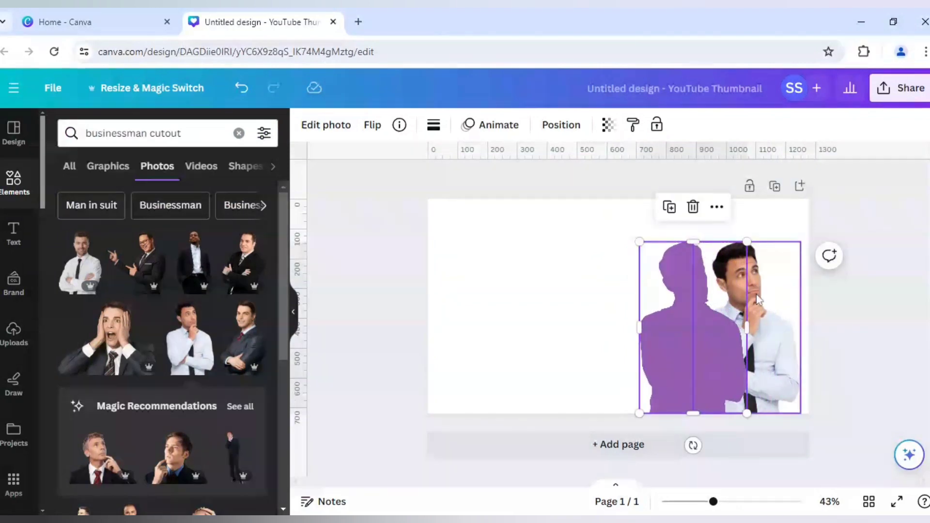
pyautogui.click(759, 298)
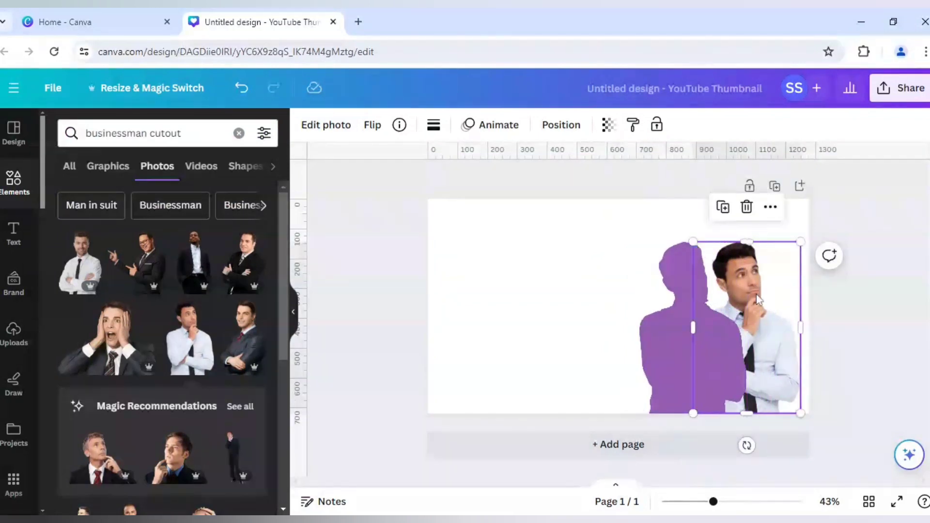
pyautogui.click(723, 208)
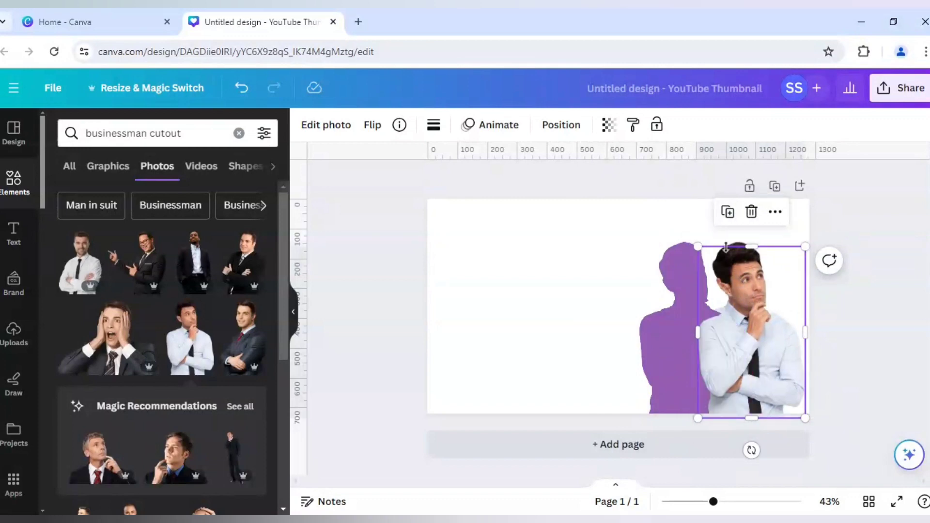
pyautogui.moveTo(728, 300); pyautogui.dragTo(652, 294)
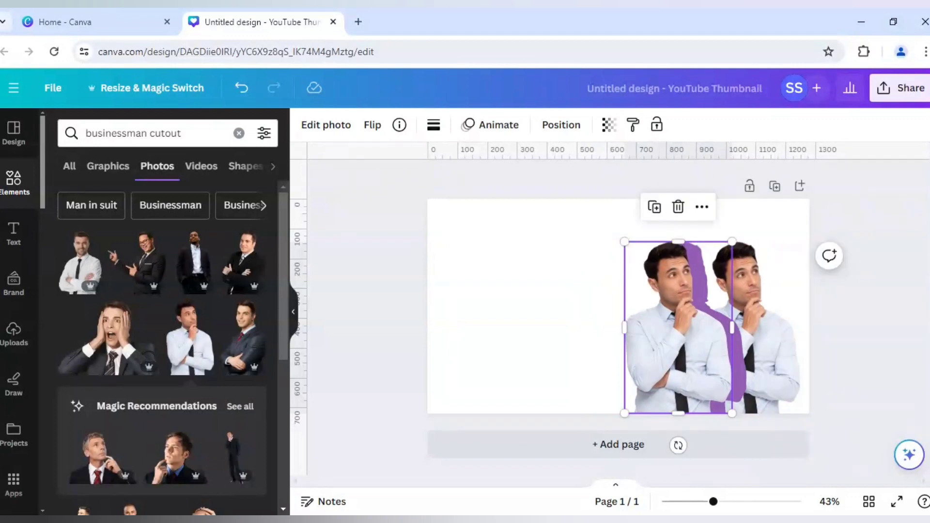
# Step: Apply the Sea Green Duotone effect to the second duplicate of the businessman photo
pyautogui.click(332, 126)
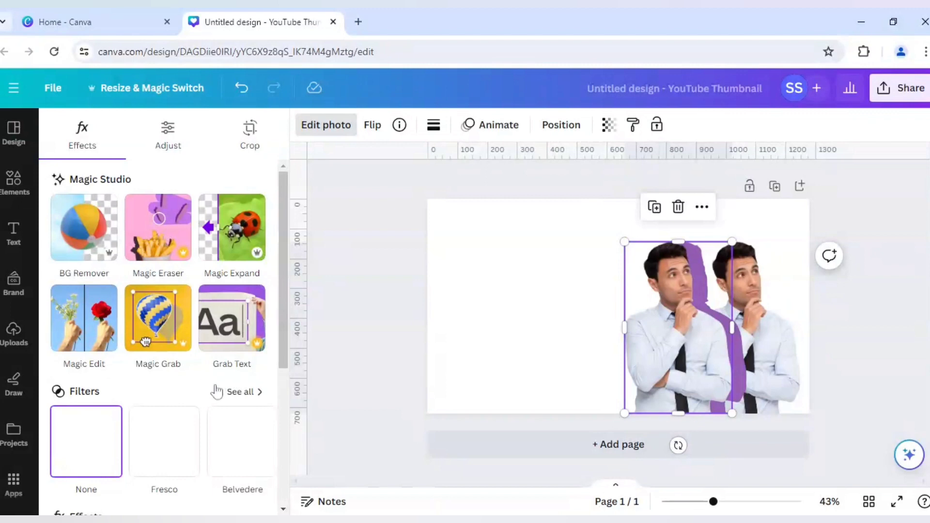
pyautogui.scroll(-5, 216, 391)
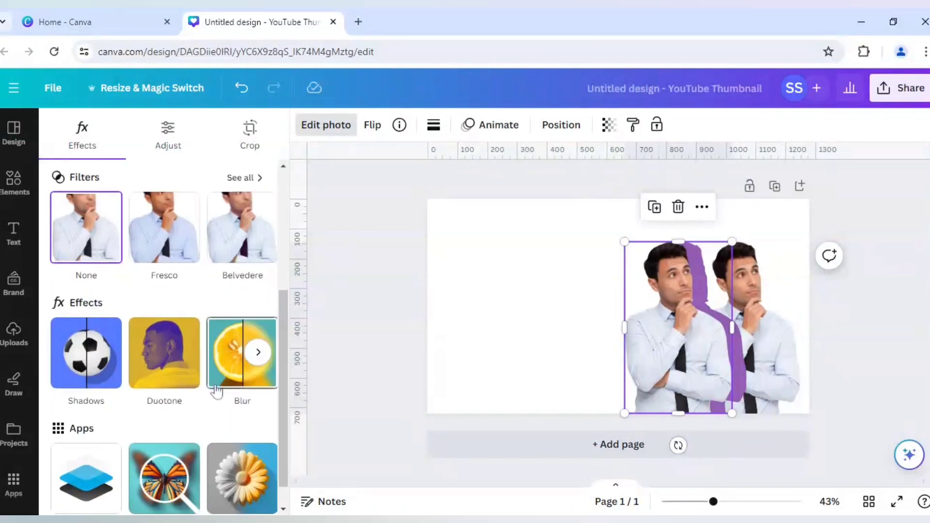
pyautogui.click(174, 337)
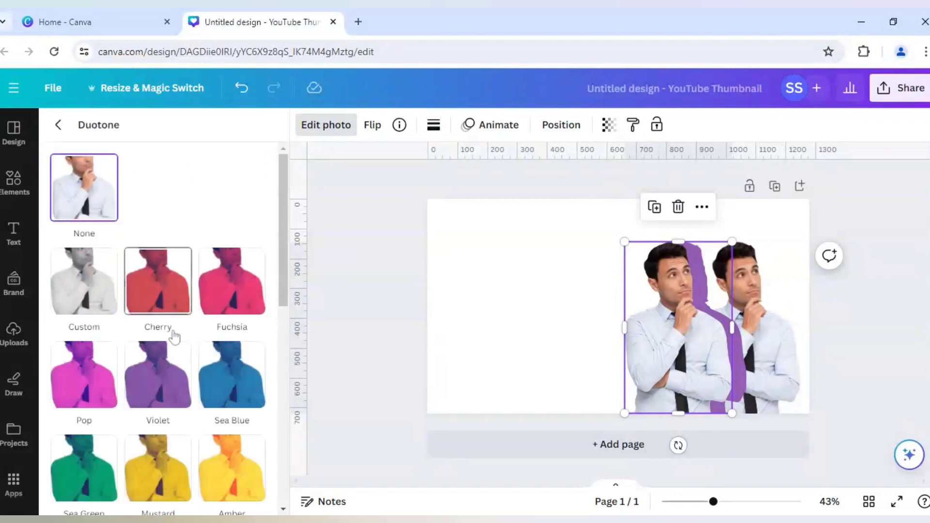
pyautogui.scroll(-2, 174, 337)
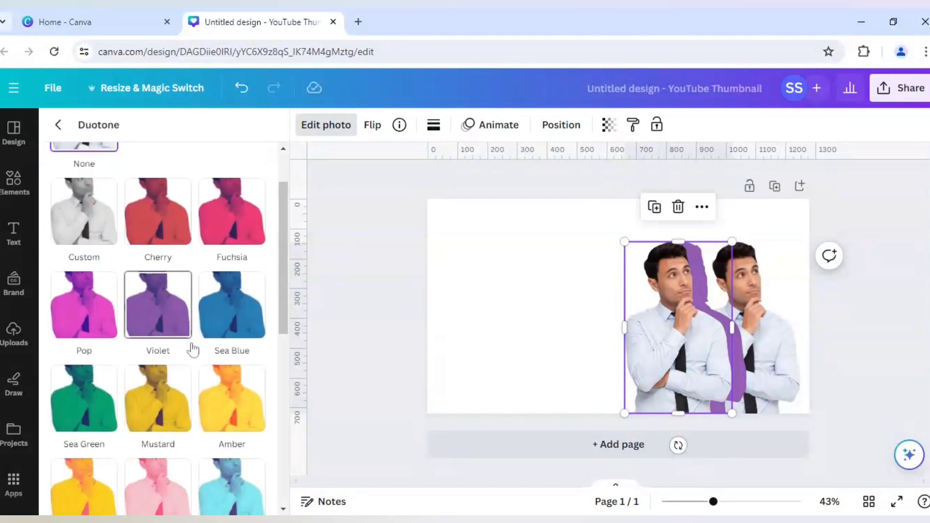
pyautogui.click(102, 406)
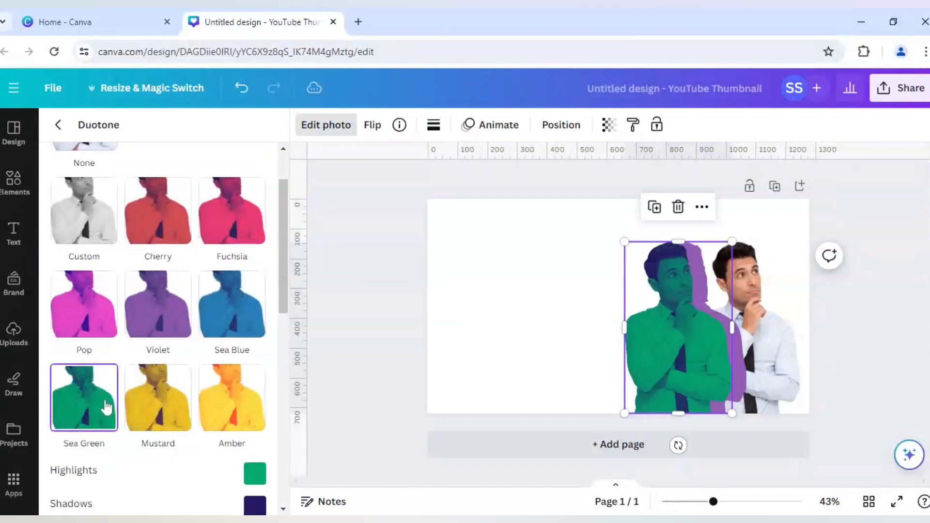
pyautogui.scroll(-2, 262, 414)
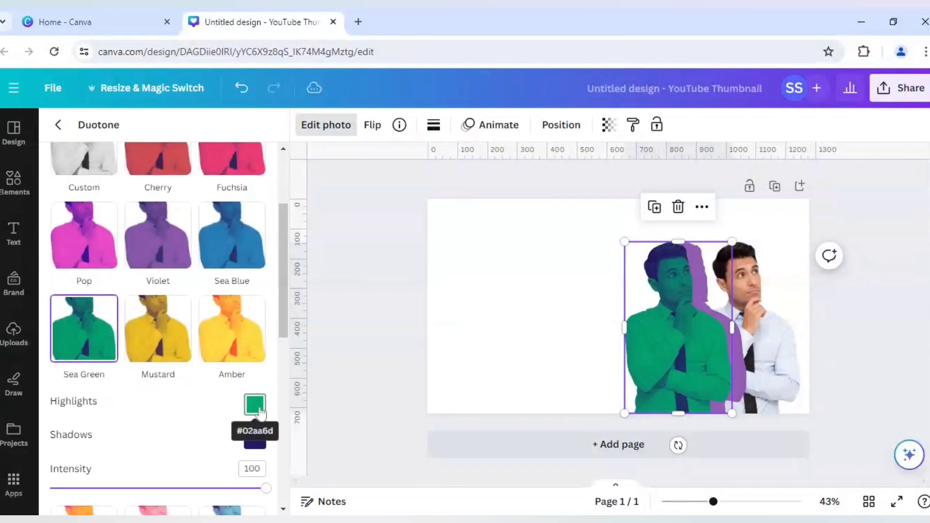
# Step: Copy the Sea Green duotone's Highlights colour #02AA6D into Shadows to turn the second duplicate into a solid silhouette
pyautogui.click(257, 406)
pyautogui.hotkey('ctrl', 'c')
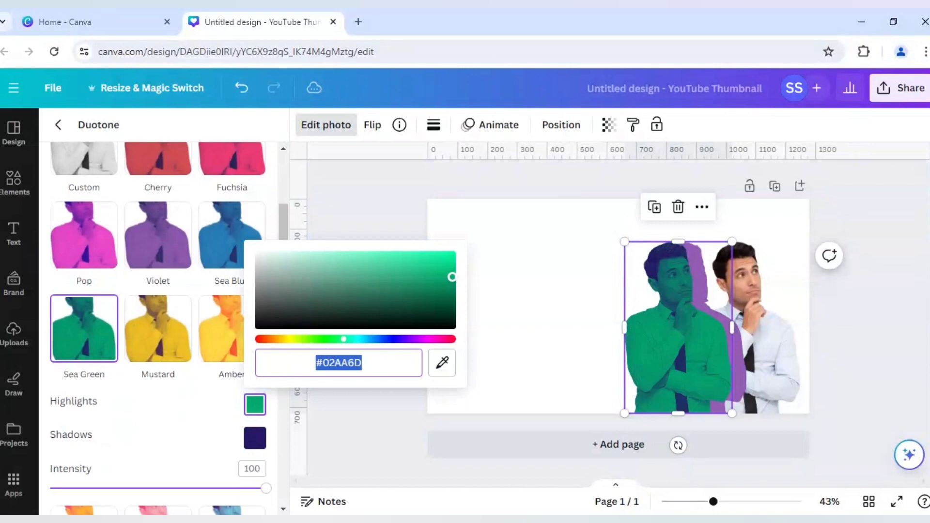
pyautogui.click(233, 439)
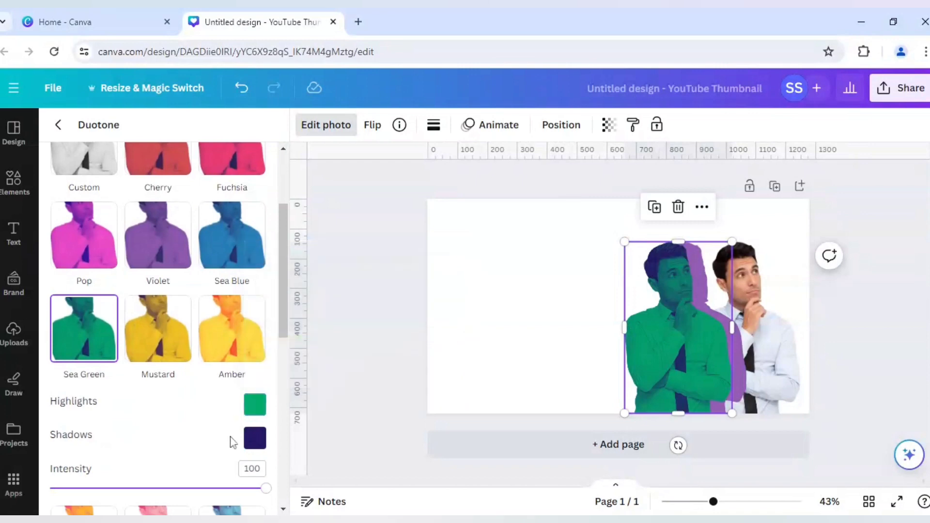
pyautogui.click(254, 438)
pyautogui.hotkey('ctrl', 'v')
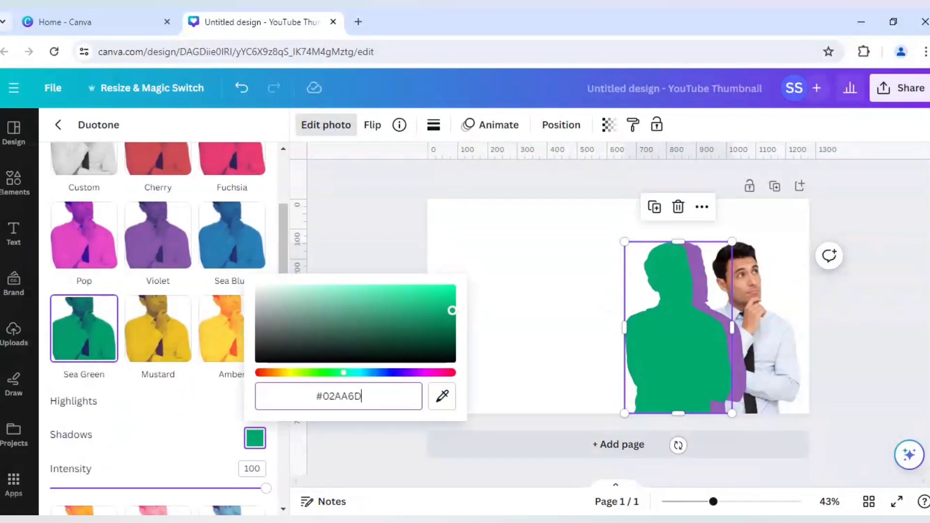
pyautogui.click(362, 443)
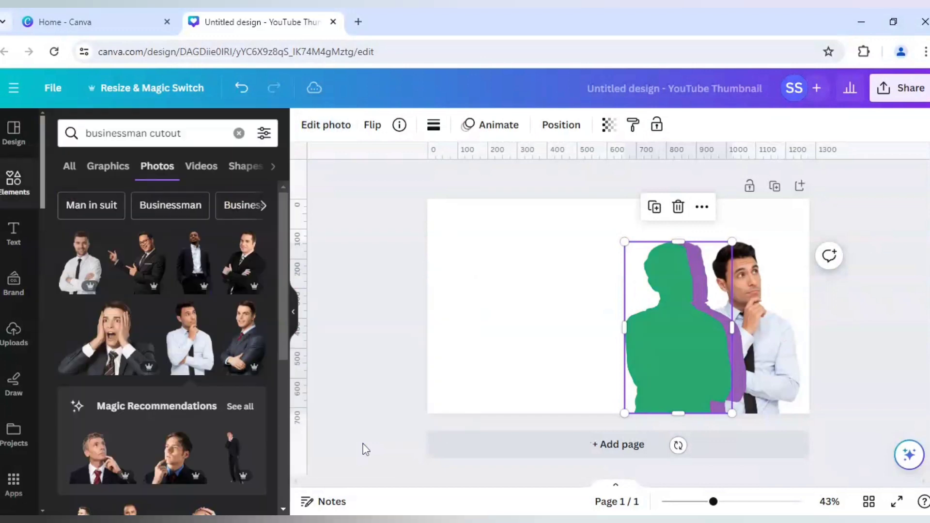
# Step: Duplicate the original businessman photo and place the copy slightly left of the green silhouette, aligned at the same height
pyautogui.click(766, 354)
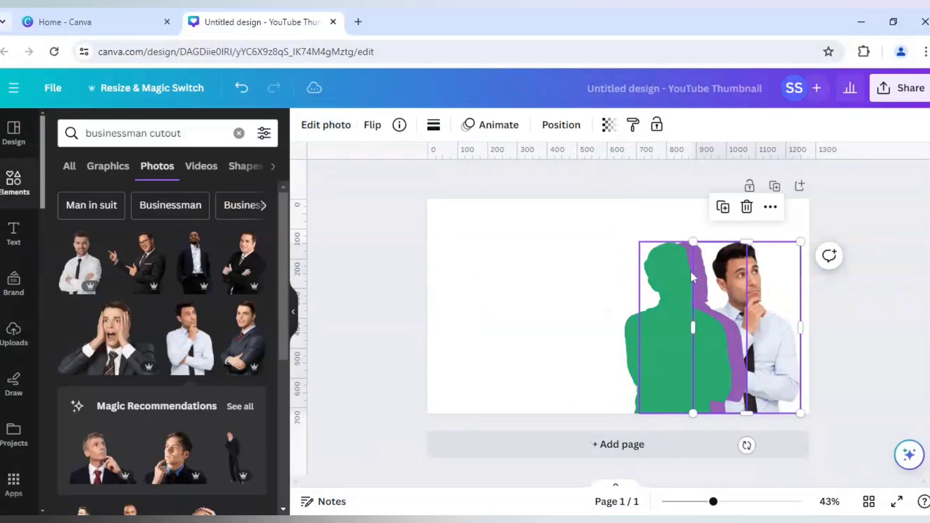
pyautogui.click(723, 207)
pyautogui.moveTo(747, 310); pyautogui.dragTo(655, 309)
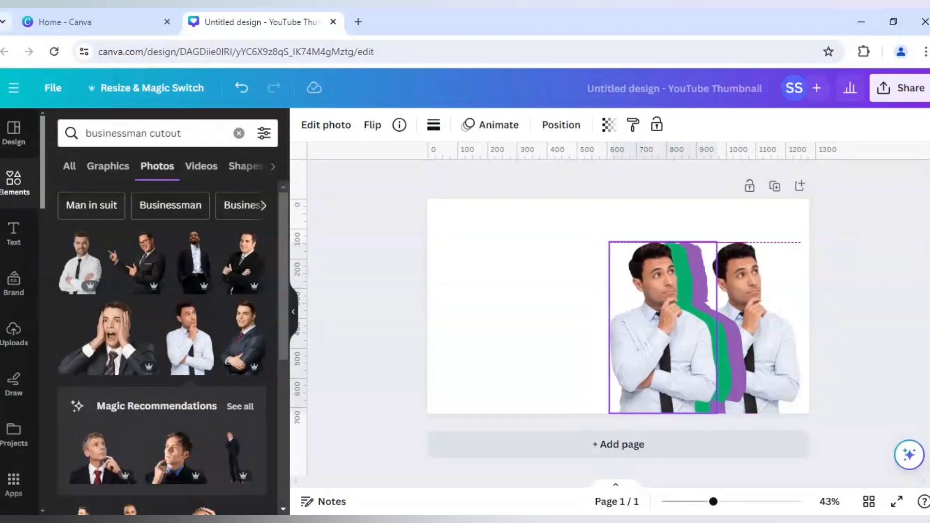
pyautogui.moveTo(655, 309); pyautogui.dragTo(655, 309)
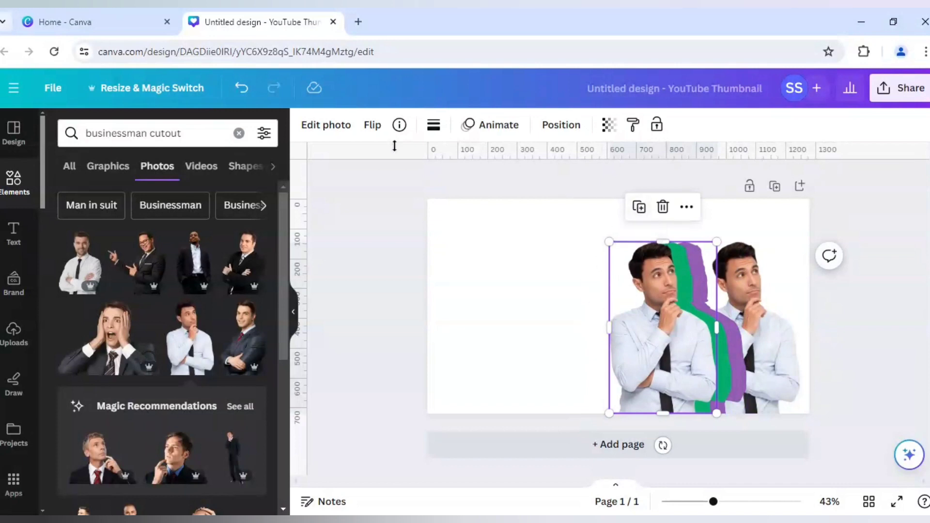
# Step: Apply the Pomelo Duotone effect to the third duplicate of the businessman photo
pyautogui.click(334, 126)
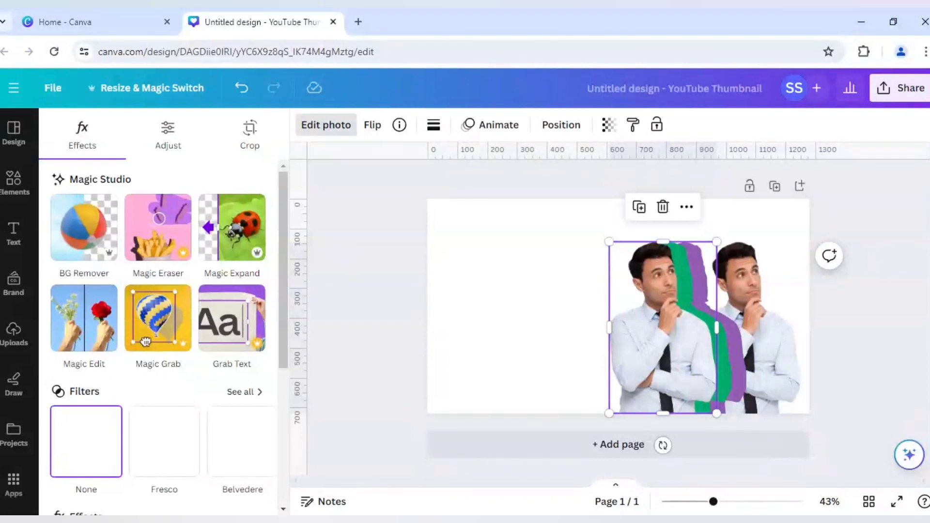
pyautogui.scroll(-5, 182, 399)
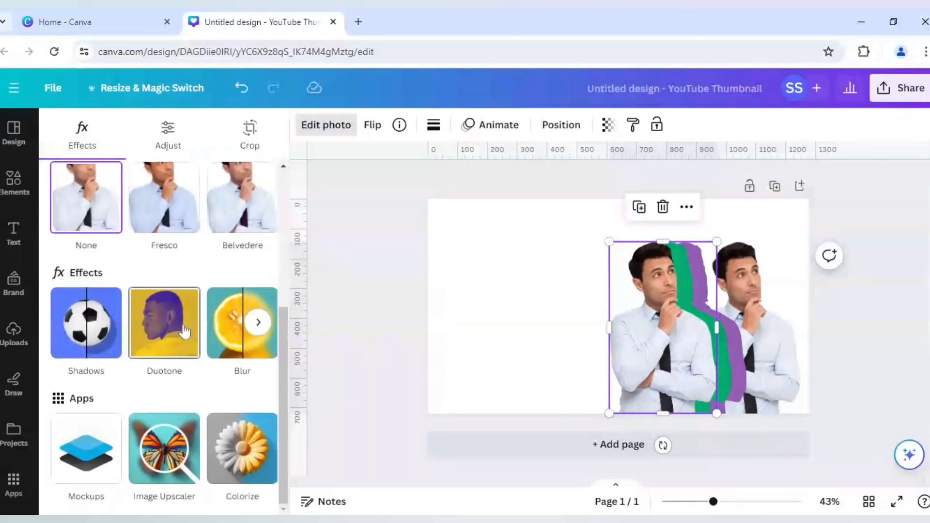
pyautogui.click(183, 330)
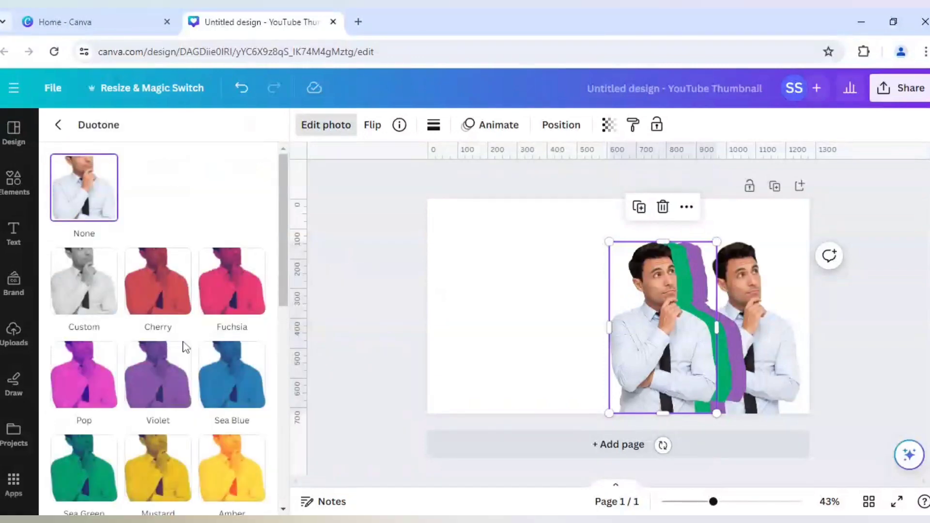
pyautogui.scroll(-2, 186, 348)
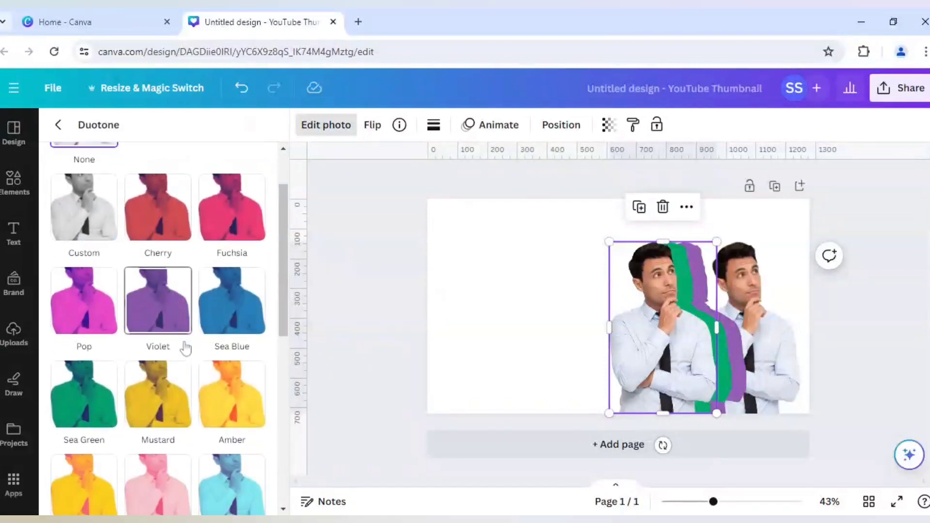
pyautogui.scroll(-2, 184, 348)
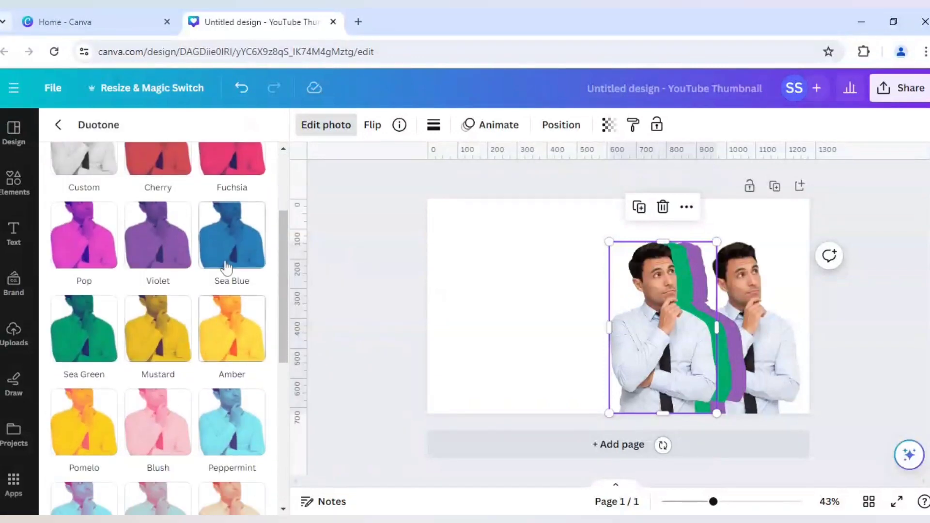
pyautogui.click(85, 430)
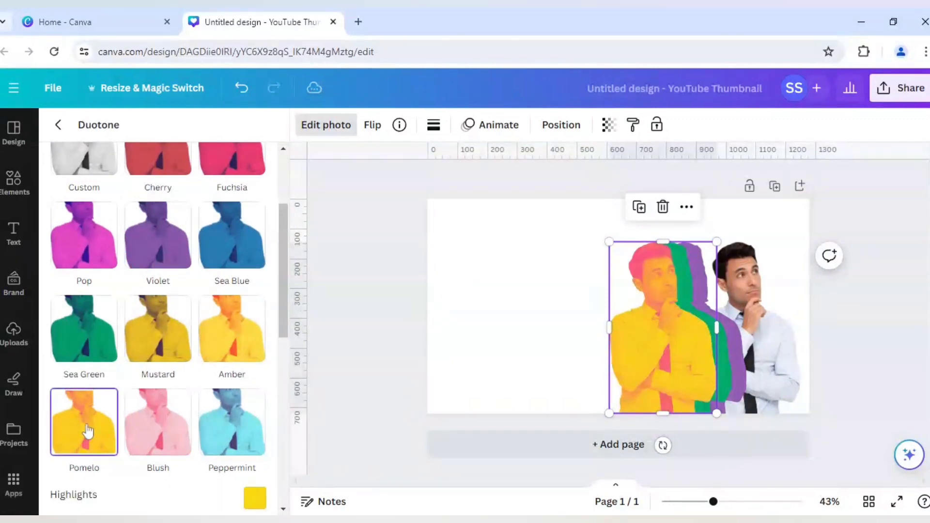
# Step: Copy the Pomelo duotone's Highlights colour #FADA15 into Shadows to turn the third duplicate into a solid silhouette
pyautogui.scroll(-2, 121, 432)
pyautogui.click(254, 428)
pyautogui.hotkey('ctrl', 'c')
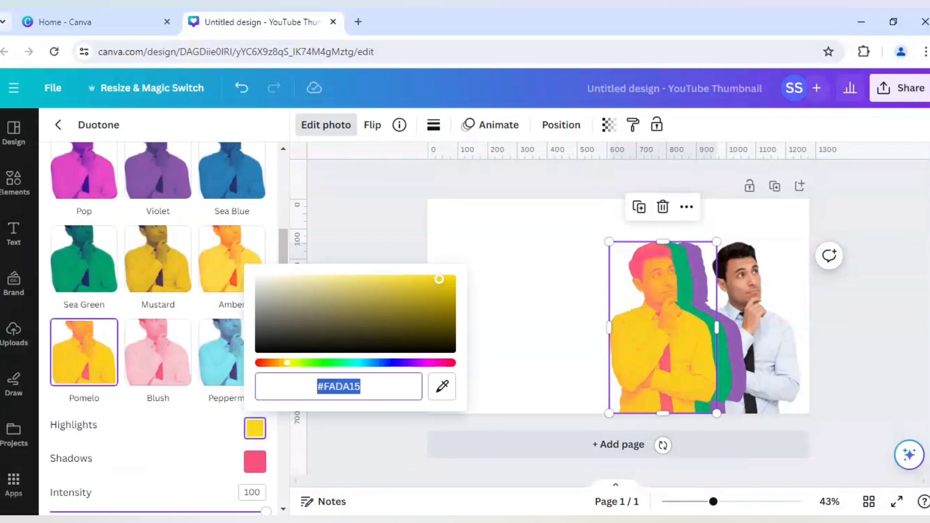
pyautogui.click(255, 461)
pyautogui.hotkey('ctrl', 'v')
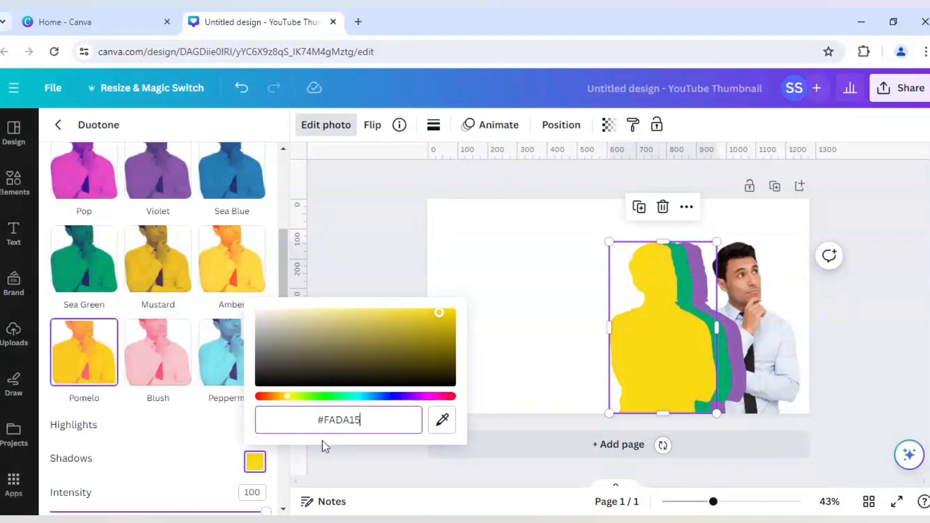
pyautogui.click(356, 457)
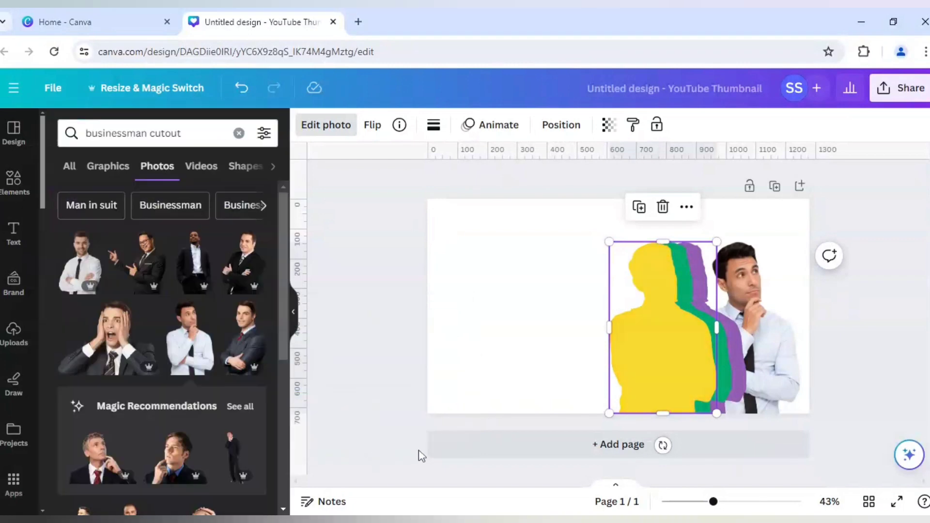
# Step: Reorder the layers from front to back as original photo, violet silhouette, green silhouette and yellow silhouette
pyautogui.rightClick(489, 304)
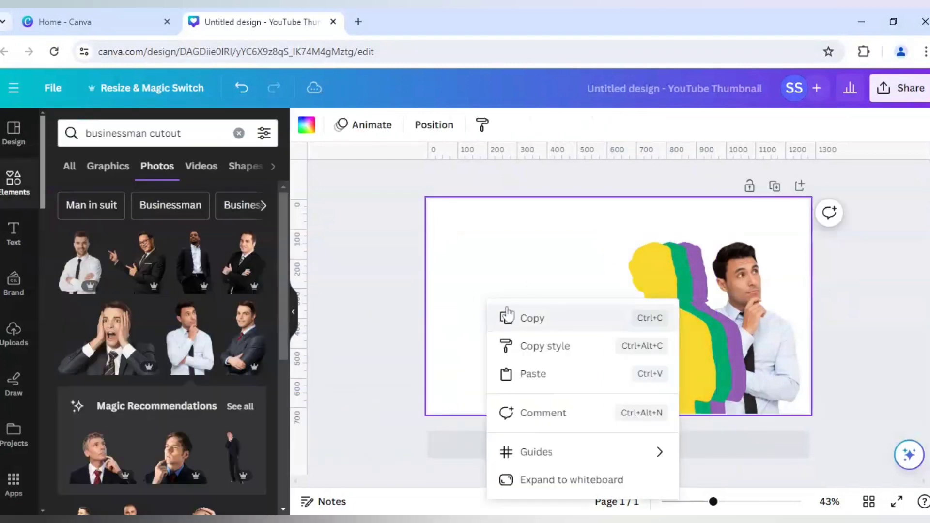
pyautogui.click(751, 294)
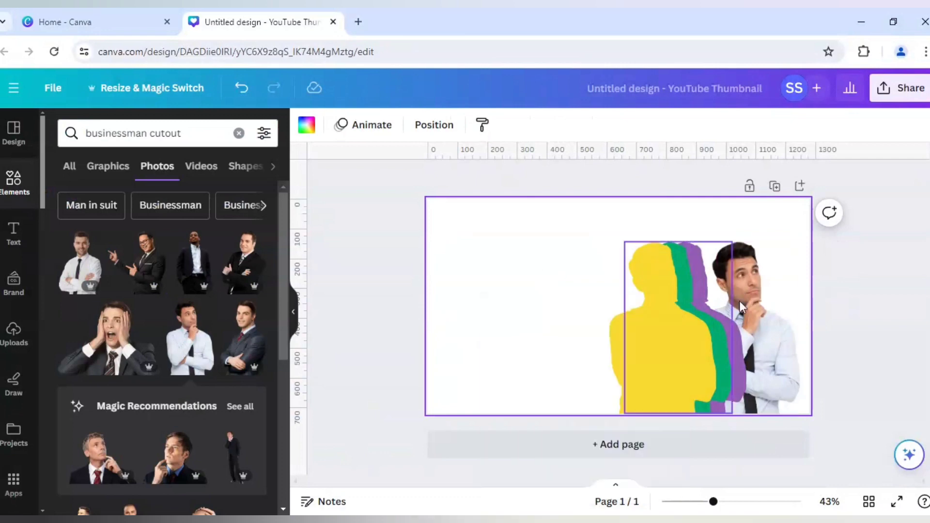
pyautogui.click(743, 301)
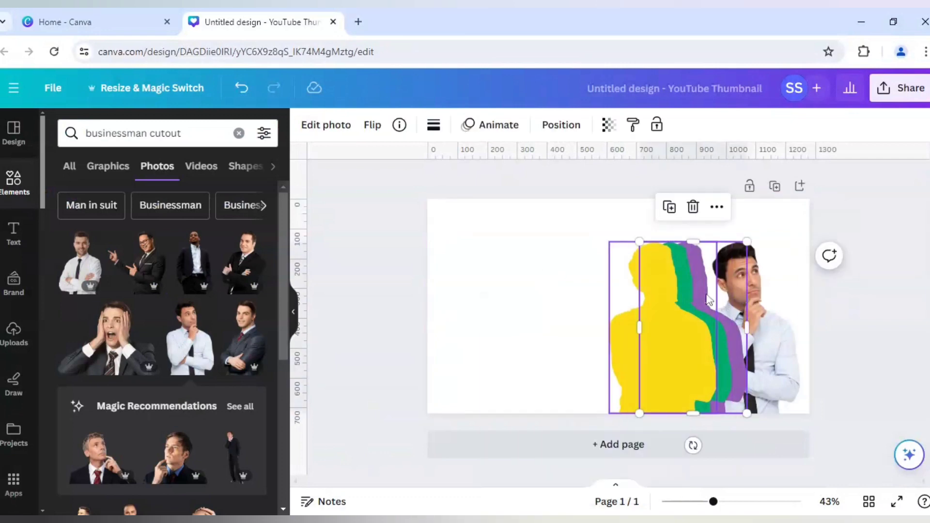
pyautogui.rightClick(737, 310)
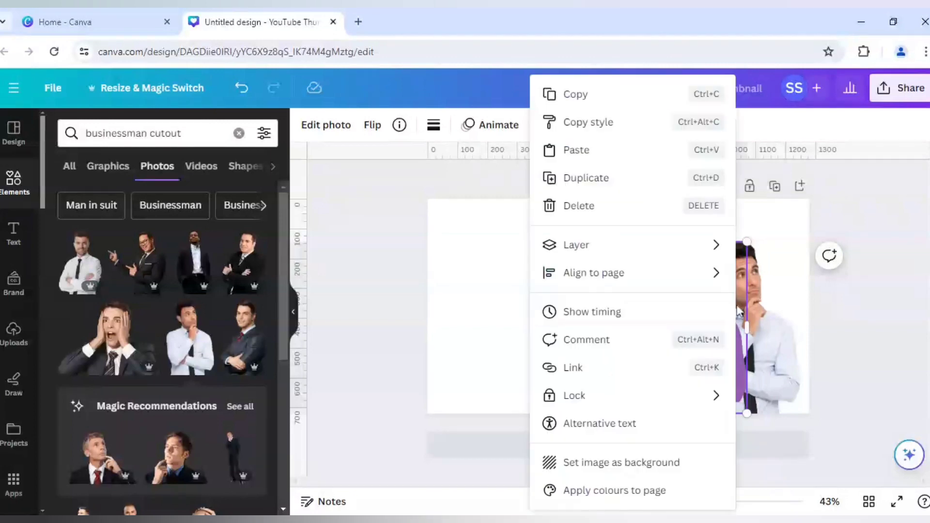
pyautogui.moveTo(633, 257)
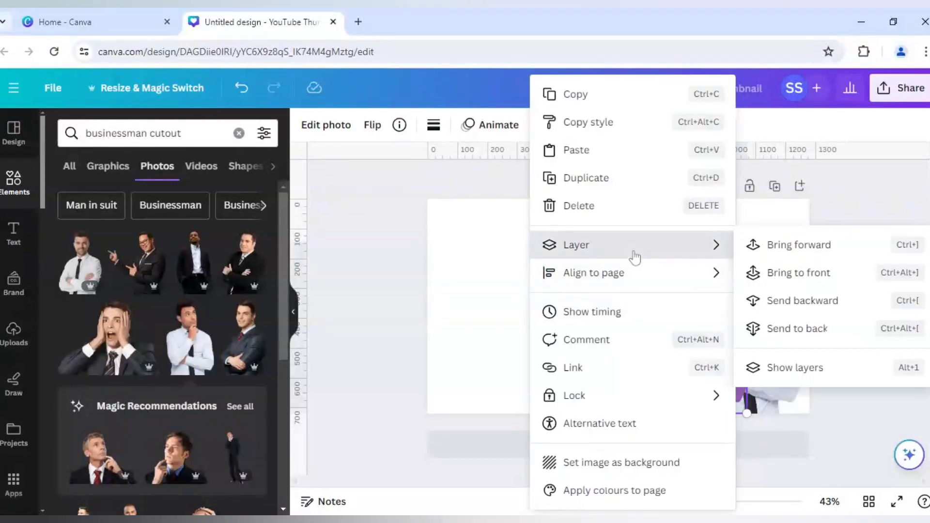
pyautogui.click(802, 373)
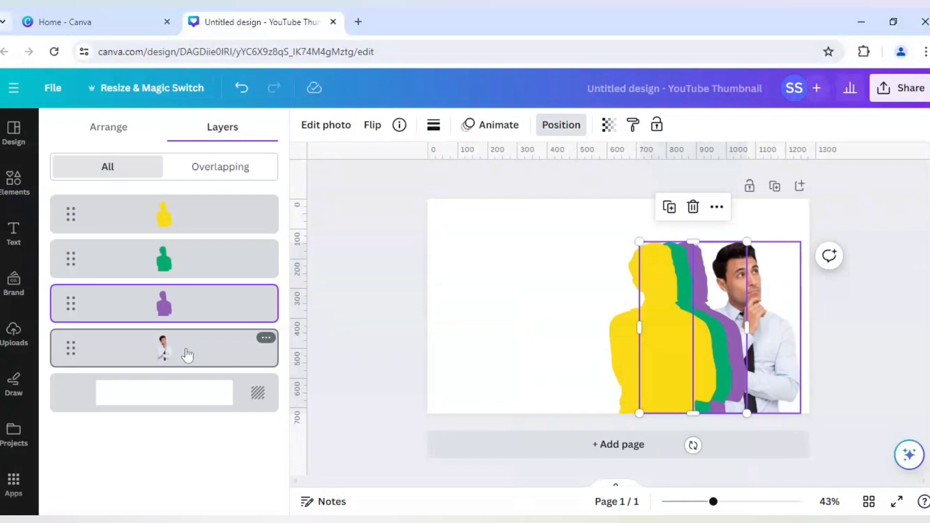
pyautogui.moveTo(191, 349); pyautogui.dragTo(193, 206)
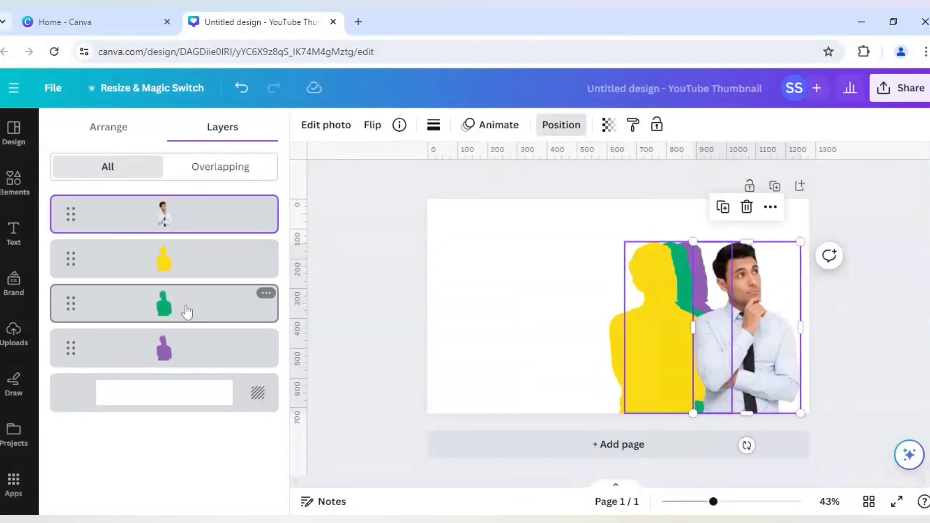
pyautogui.moveTo(184, 305); pyautogui.dragTo(185, 348)
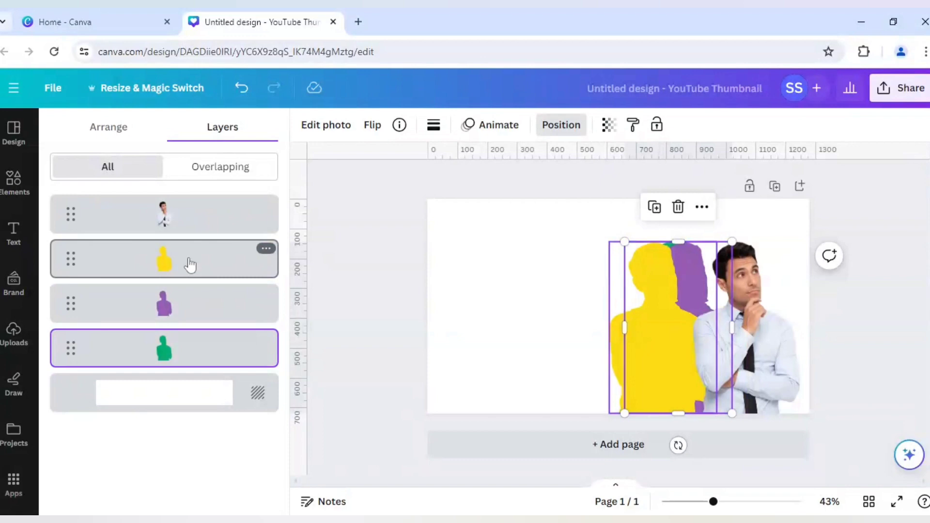
pyautogui.moveTo(190, 264); pyautogui.dragTo(191, 357)
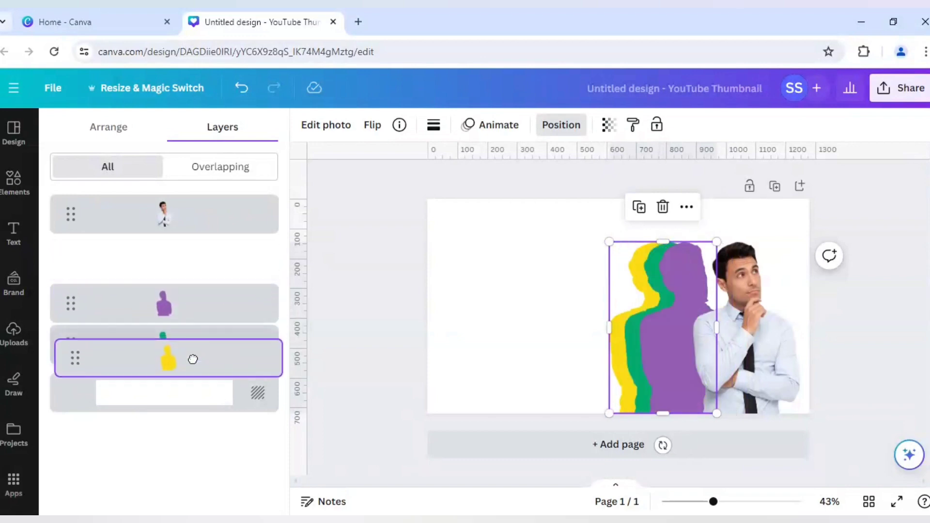
# Step: Move the original photo left over the violet silhouette so the three coloured edges form evenly stepped outlines behind it
pyautogui.click(743, 340)
pyautogui.moveTo(757, 340); pyautogui.dragTo(712, 338)
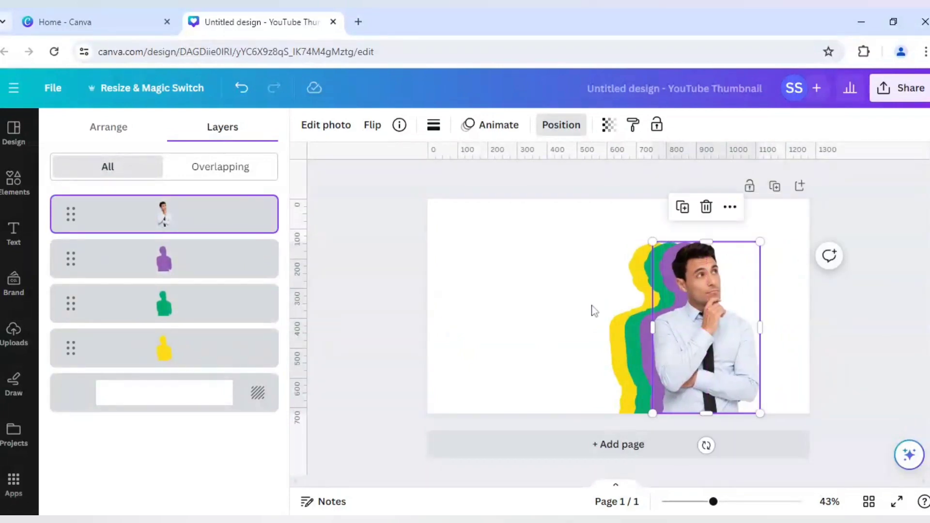
pyautogui.click(595, 311)
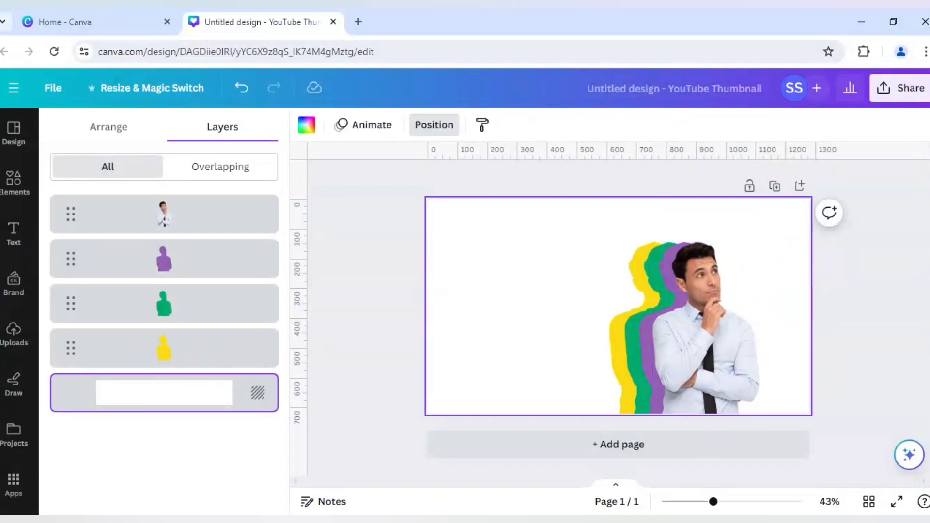
# Step: Space the original photo and the three silhouettes evenly in the horizontal direction
pyautogui.hotkey('ctrl', 'a')
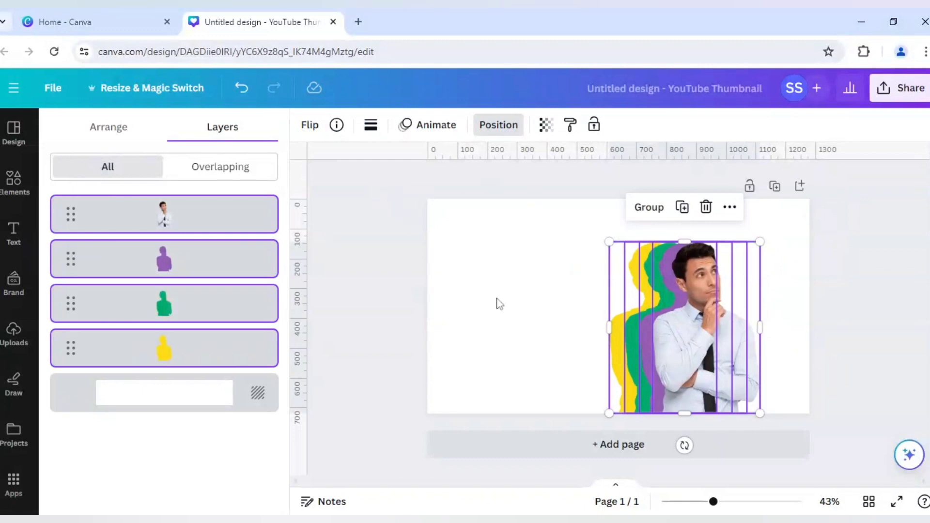
pyautogui.click(729, 208)
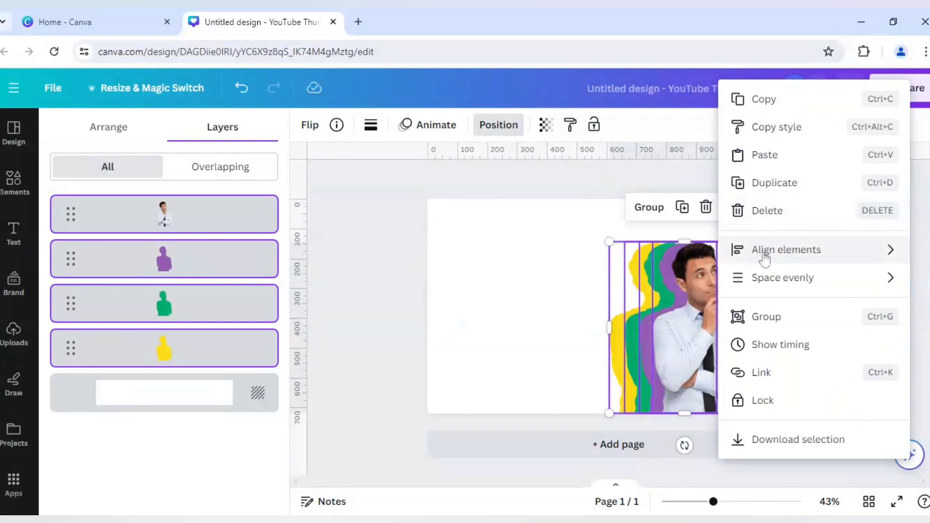
pyautogui.moveTo(765, 259)
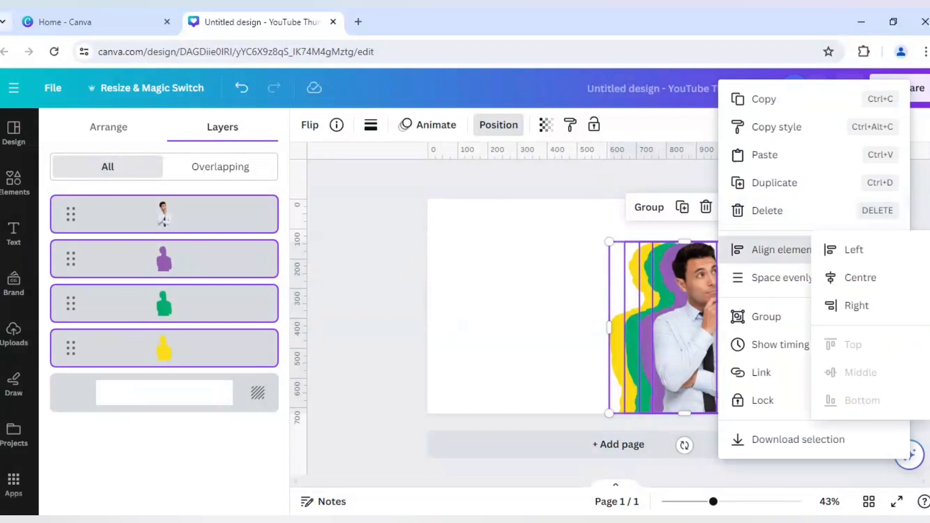
pyautogui.moveTo(774, 280)
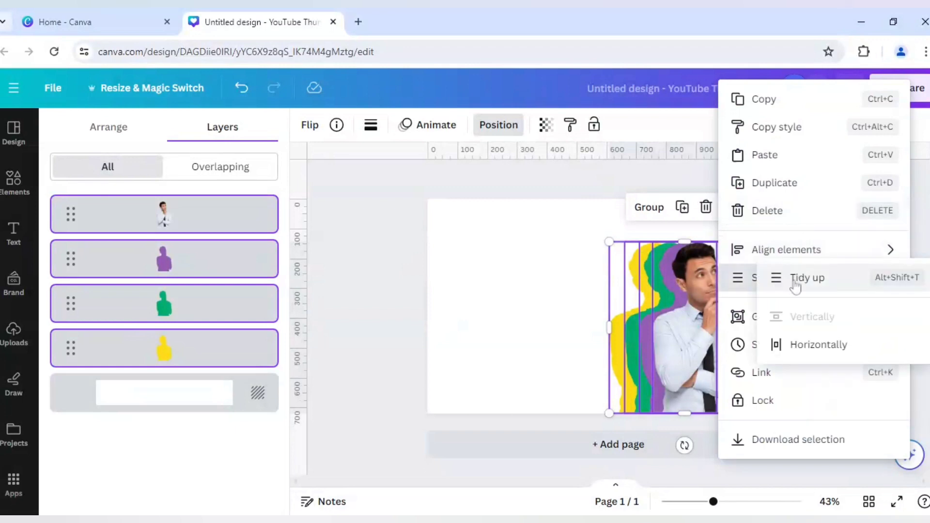
pyautogui.click(807, 347)
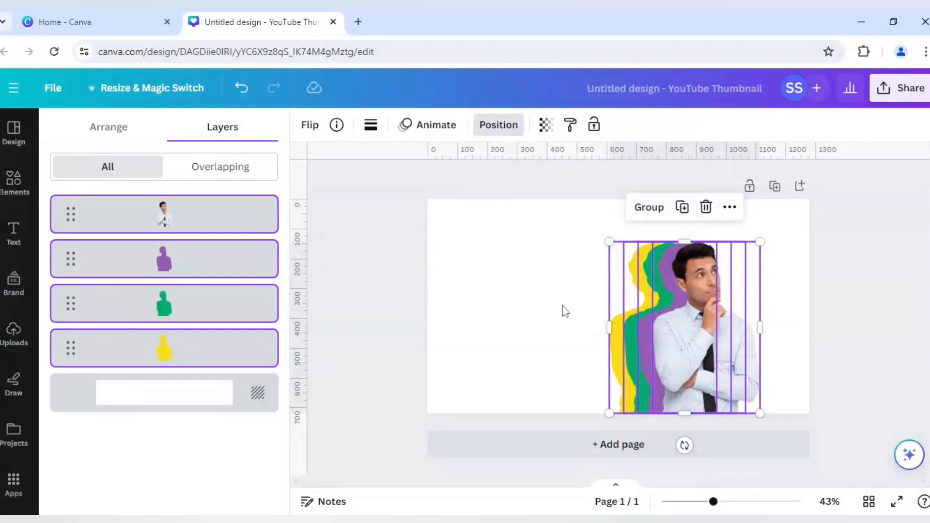
pyautogui.click(554, 296)
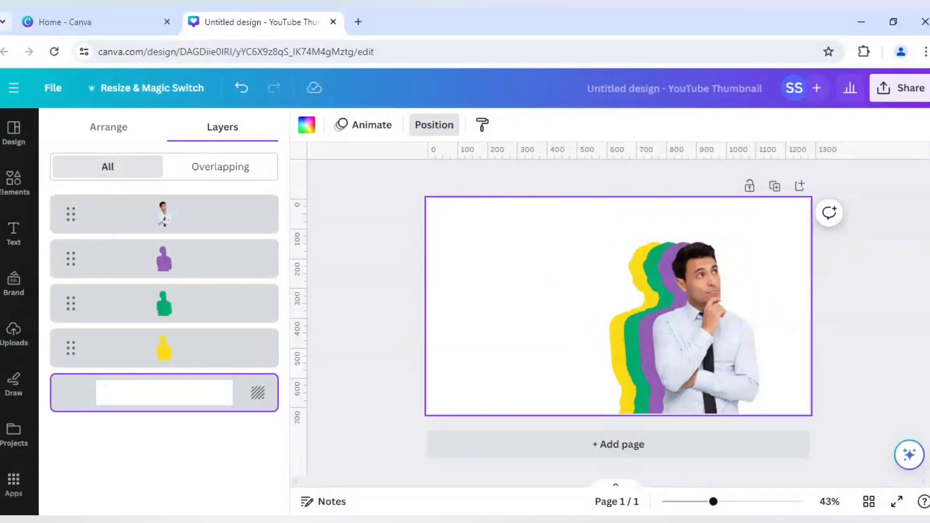
# Step: Move the photo and its three silhouettes together into the left half of the thumbnail, keeping their height
pyautogui.click(678, 332)
pyautogui.moveTo(678, 331); pyautogui.dragTo(538, 327)
pyautogui.click(452, 286)
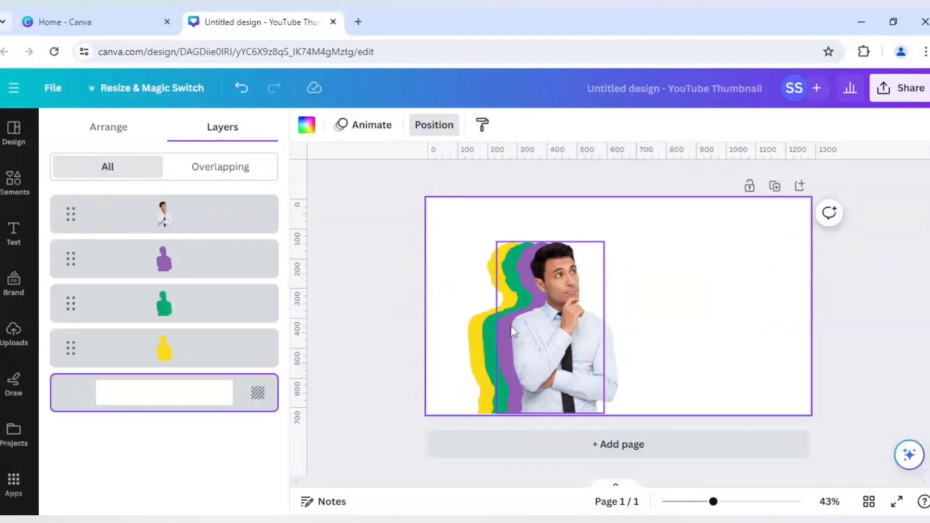
# Step: Select the photo and all three silhouettes and apply the Drift page animation to the thumbnail
pyautogui.click(512, 331)
pyautogui.hotkey('ctrl', 'a')
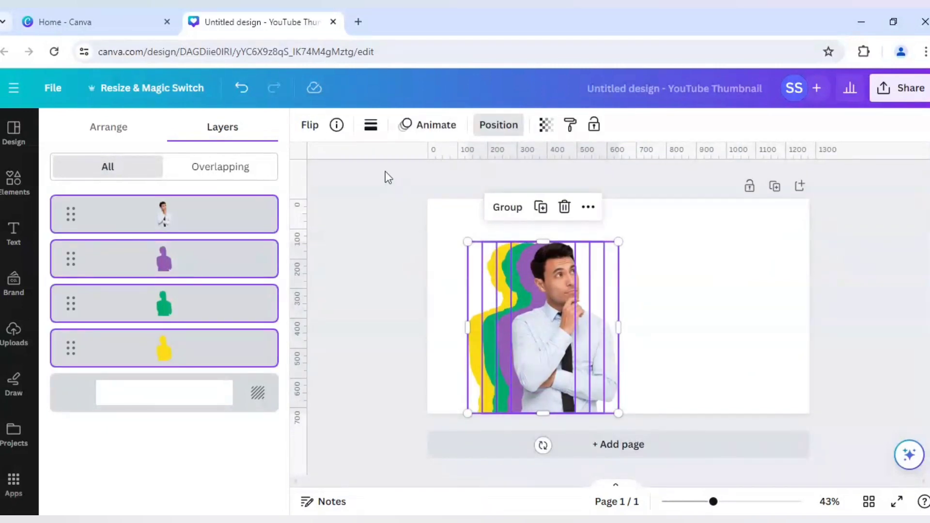
pyautogui.click(421, 129)
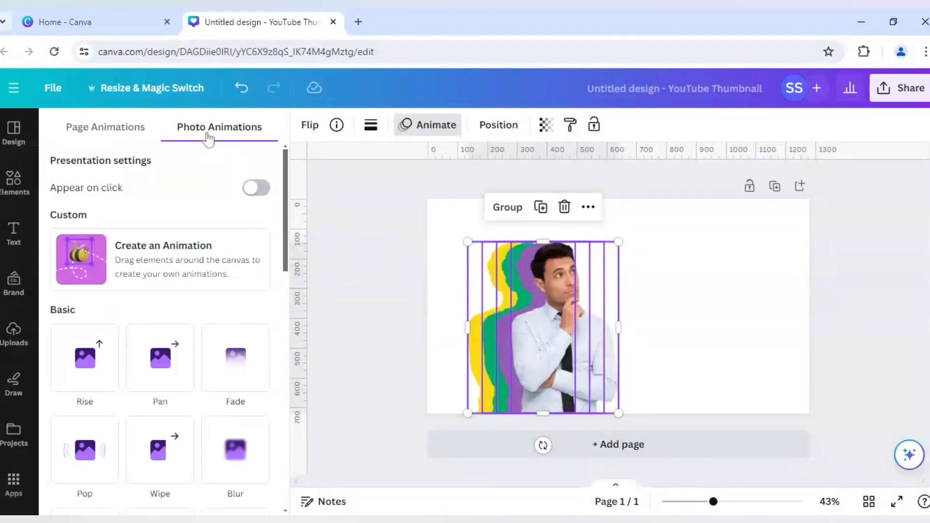
pyautogui.click(127, 133)
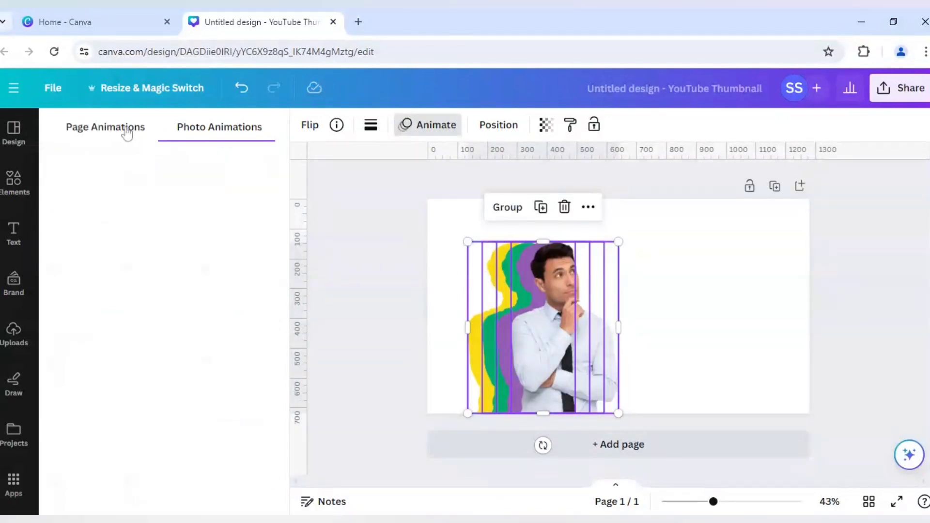
pyautogui.scroll(-3, 262, 179)
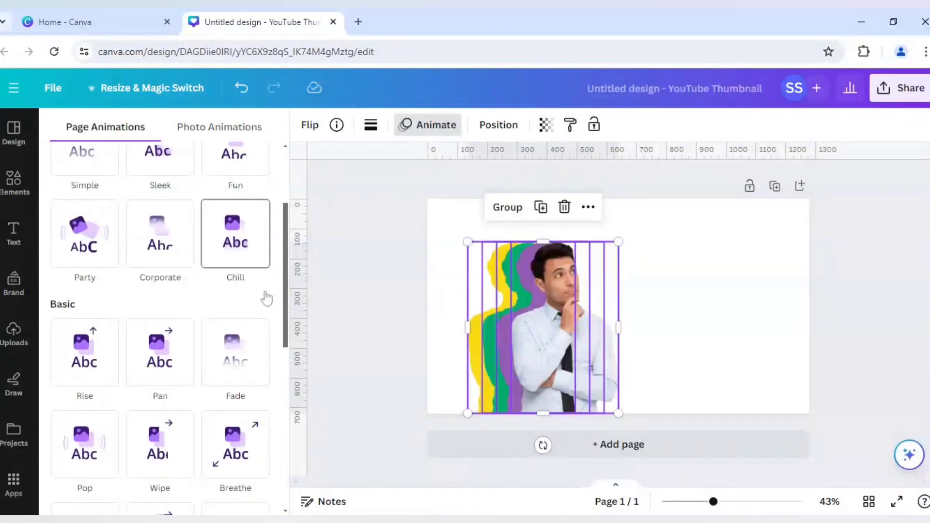
pyautogui.scroll(-4, 266, 298)
pyautogui.scroll(-1, 266, 298)
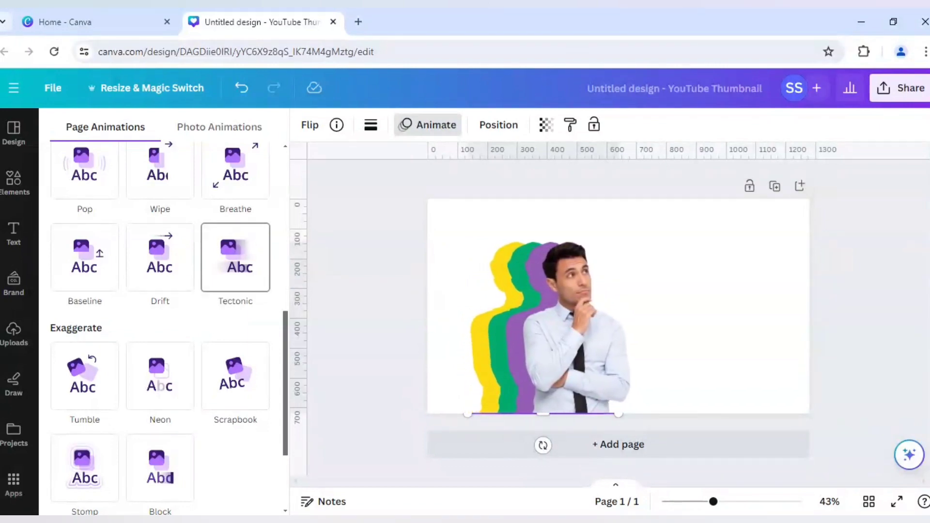
pyautogui.click(175, 267)
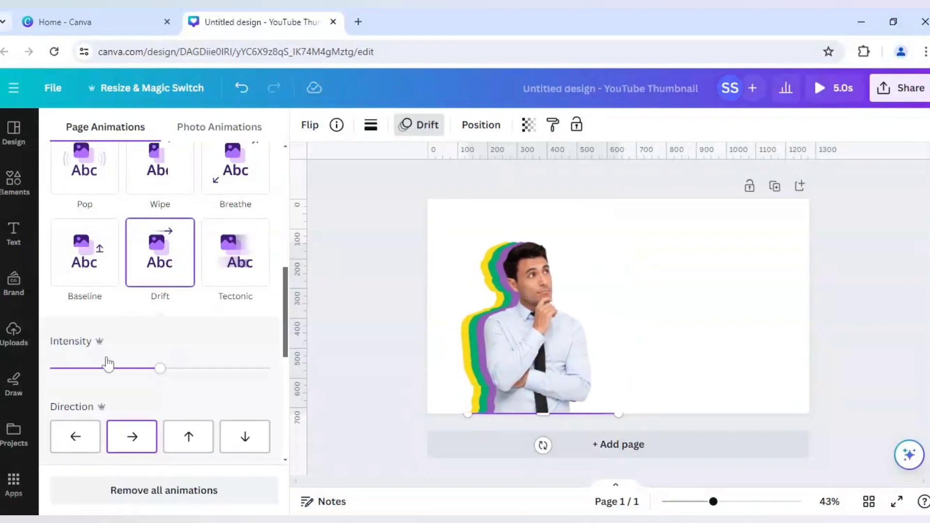
# Step: Raise the Drift animation's intensity slightly above the middle of its range and set its direction to rightward
pyautogui.moveTo(161, 371)
pyautogui.mouseDown()
pyautogui.moveTo(111, 376)
pyautogui.moveTo(162, 382)
pyautogui.moveTo(161, 372)
pyautogui.moveTo(82, 382)
pyautogui.moveTo(263, 382)
pyautogui.moveTo(179, 374)
pyautogui.mouseUp()
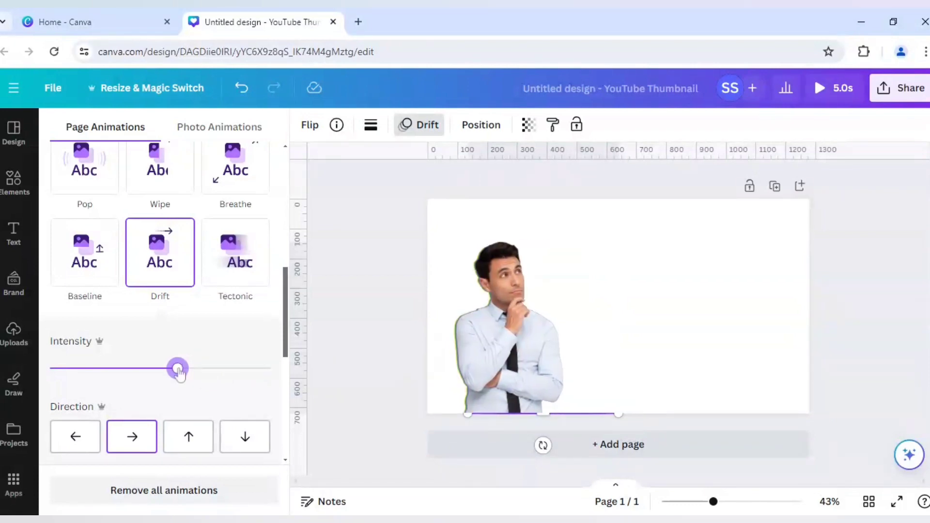
pyautogui.scroll(-2, 156, 402)
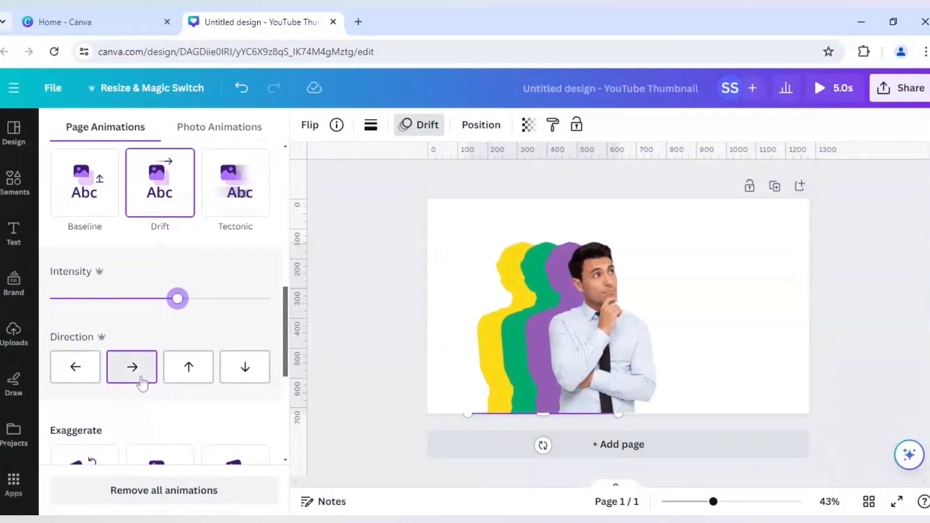
pyautogui.click(141, 382)
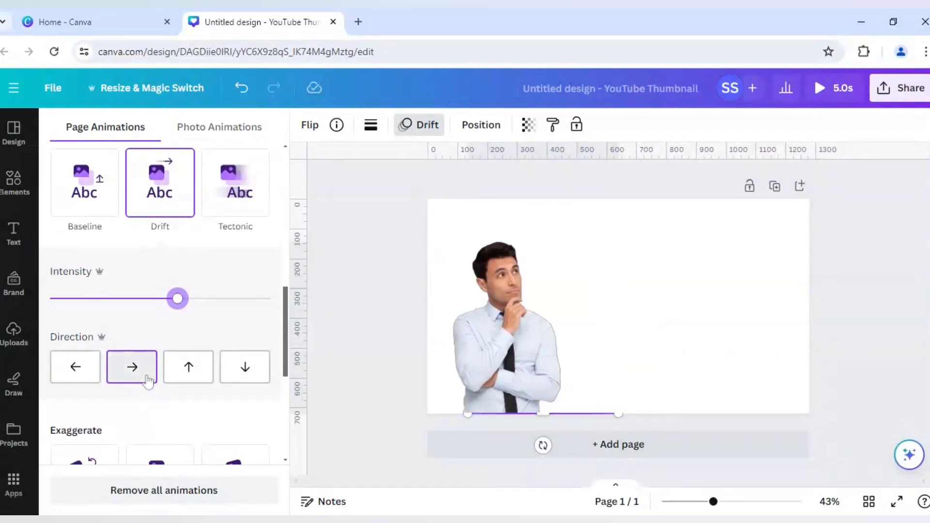